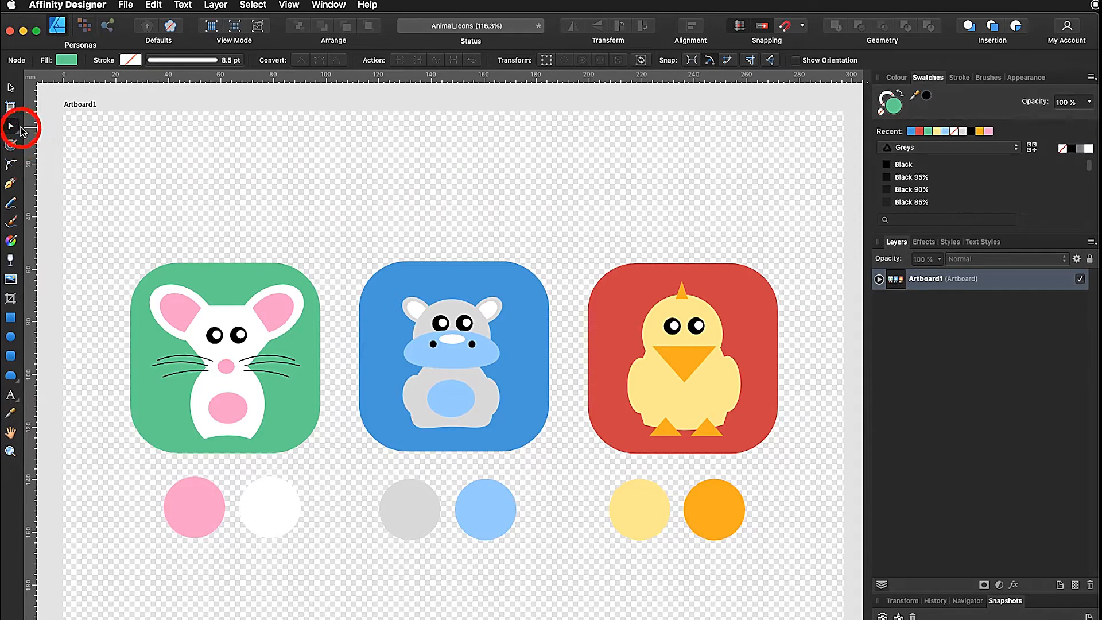
left_click(461, 305)
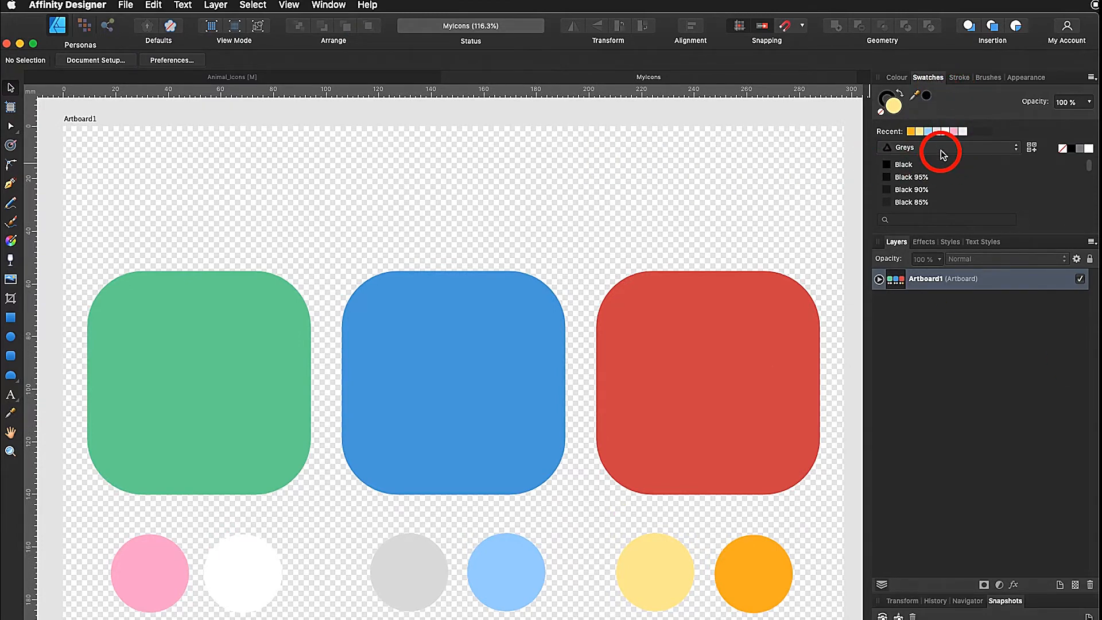
Switch the swatches of the MyIcons document to the Animal Icons document palette
left_click(941, 149)
left_click(942, 115)
left_click(942, 148)
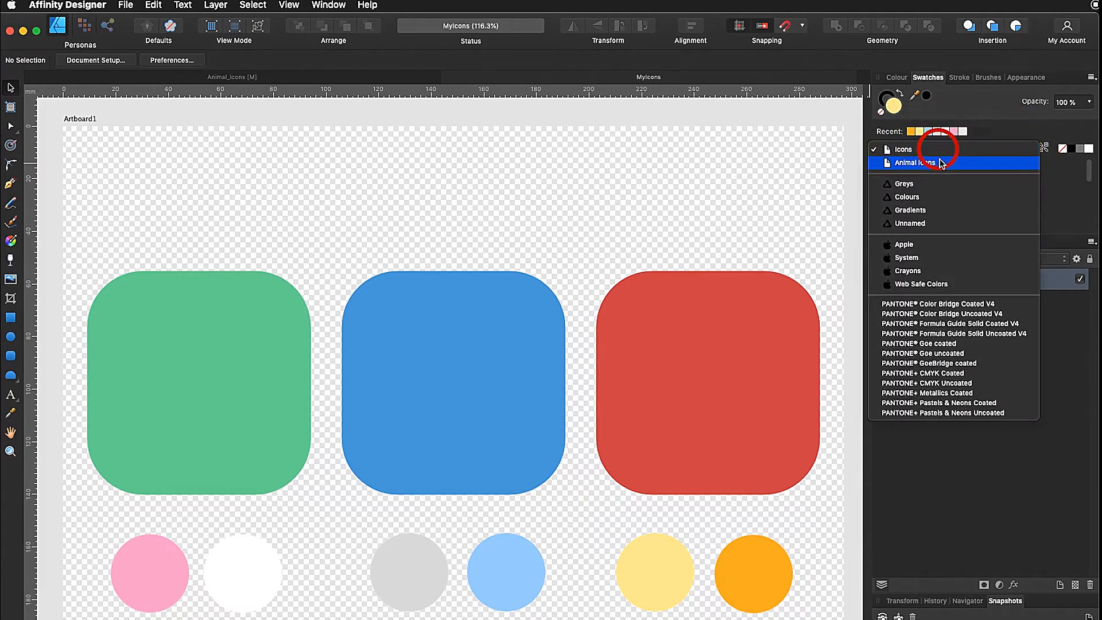
left_click(941, 163)
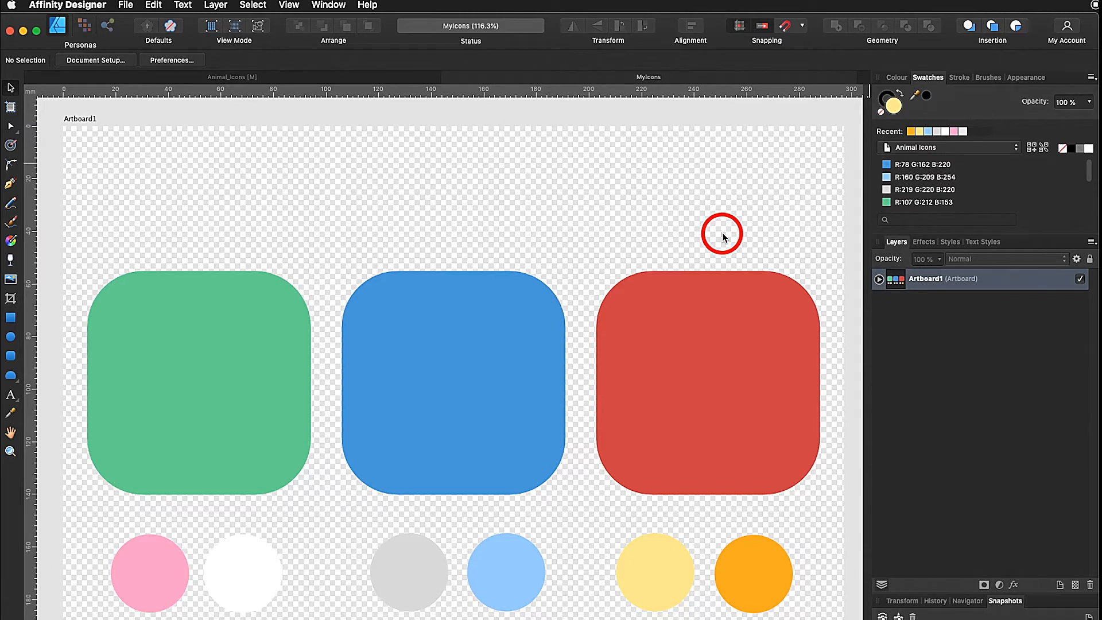
Draw a circular head in the upper middle of the blue icon and fill it with light grey R:219 G:220 B:220
left_click(10, 338)
key("shift")
mouse_move(411, 327)
left_mouse_down()
mouse_move(511, 404)
mouse_move(474, 331)
left_mouse_up()
left_click_drag(1089, 189, 1091, 200)
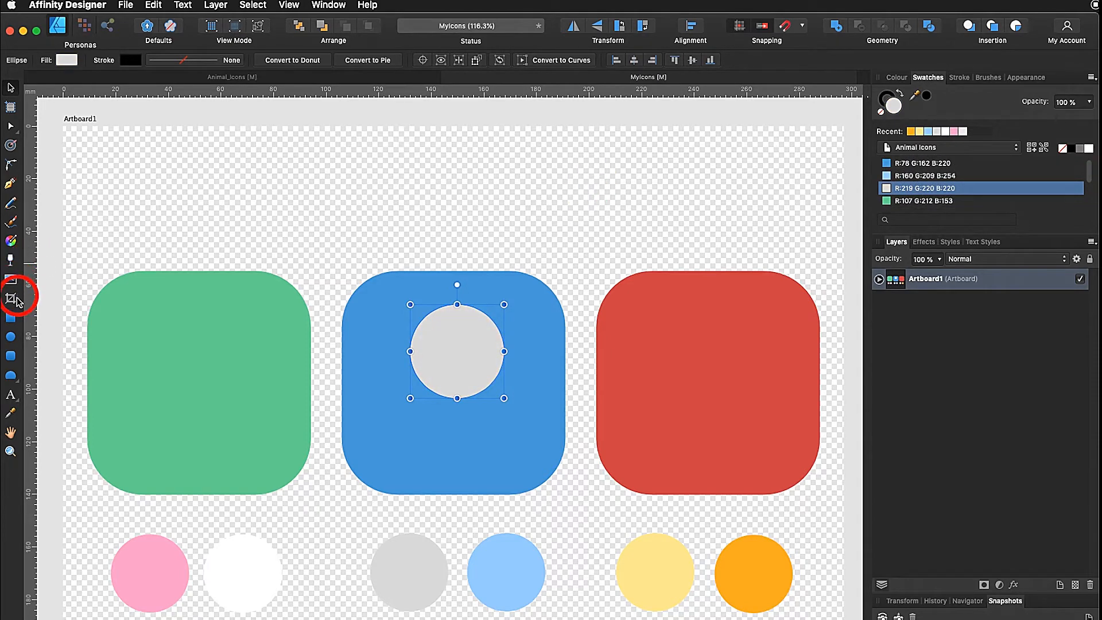
Draw a small black circle as the left eye on the grey head, with a smaller white highlight circle inside it
left_click(11, 337)
left_click_drag(433, 327, 454, 348)
left_click(1073, 149)
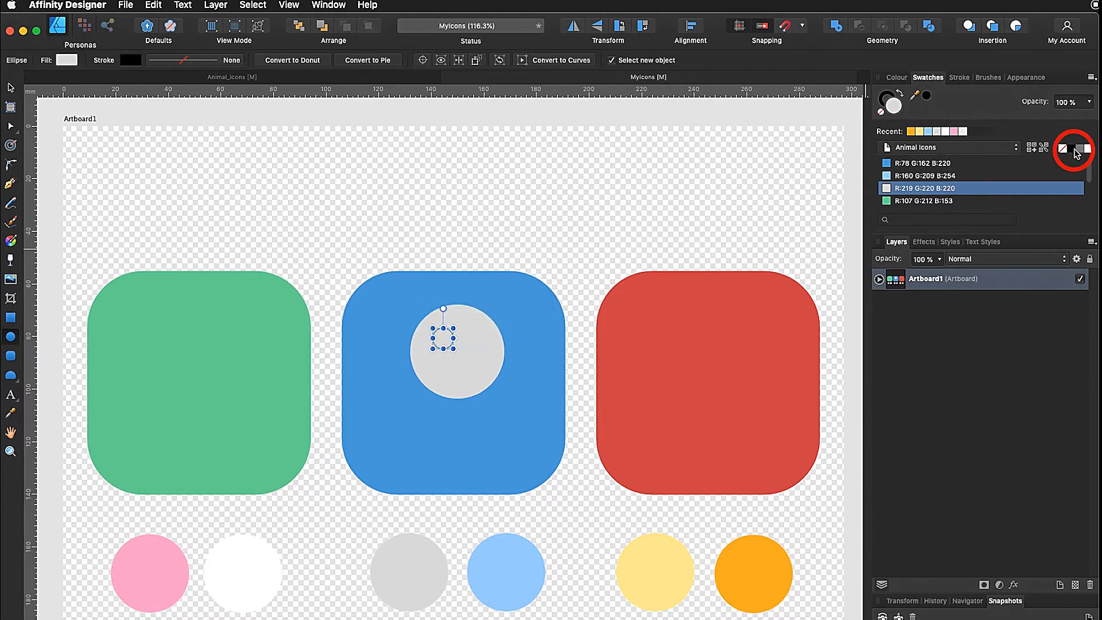
left_click(443, 336)
left_click_drag(443, 334, 451, 342)
left_click(1088, 149)
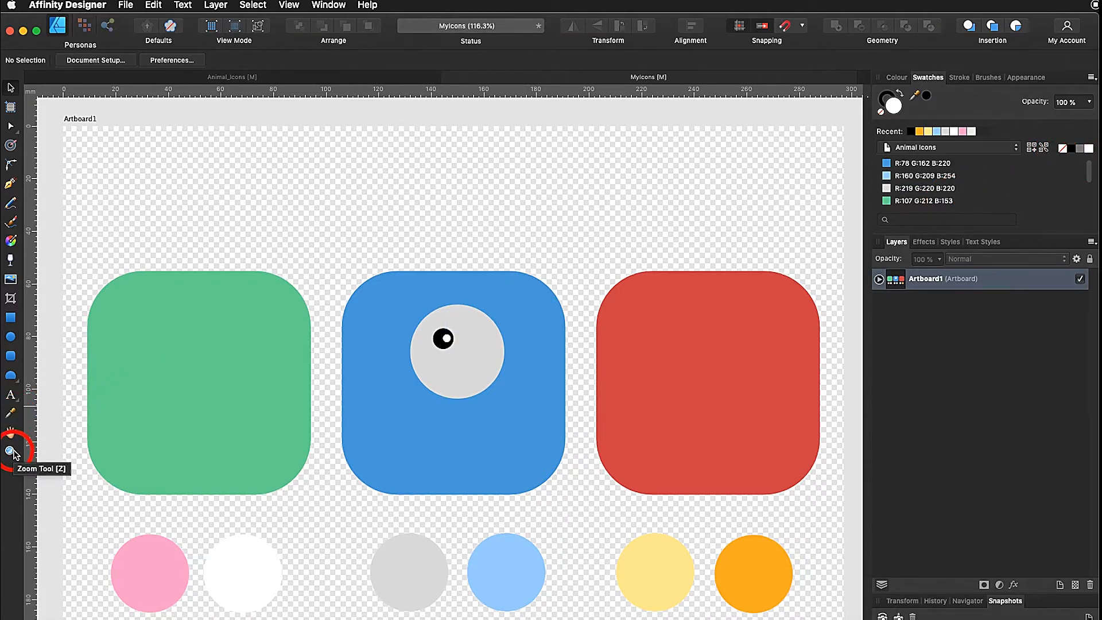
Copy the eye's black circle together with its white highlight and paste the pair in place
left_click(12, 453)
left_click(13, 90)
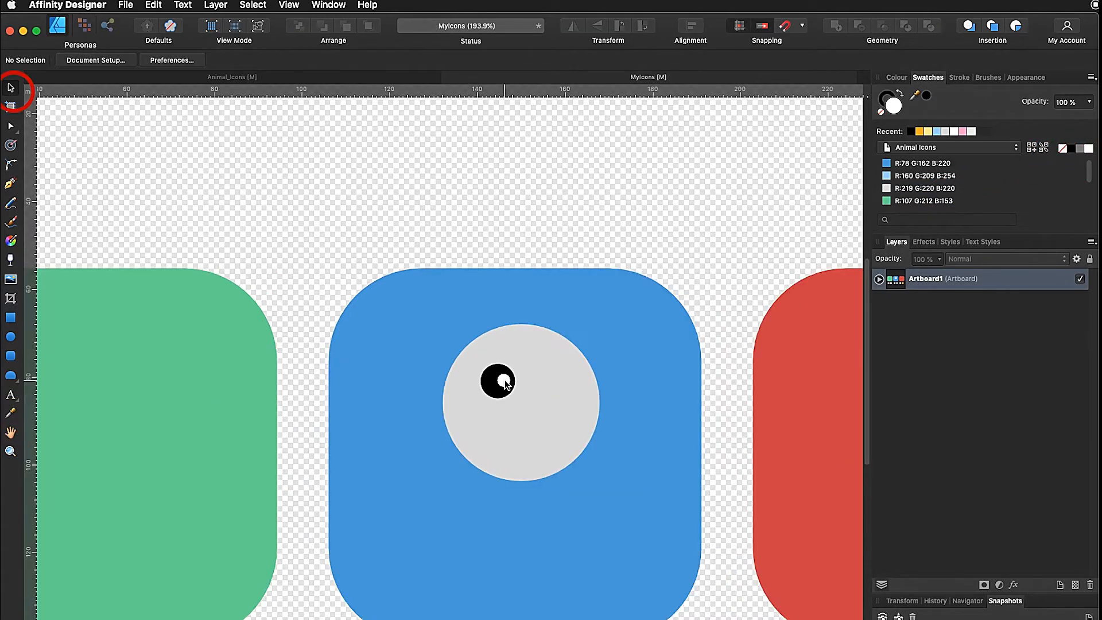
left_click(505, 381)
left_click_drag(505, 384, 488, 389)
left_click(488, 390, "shift")
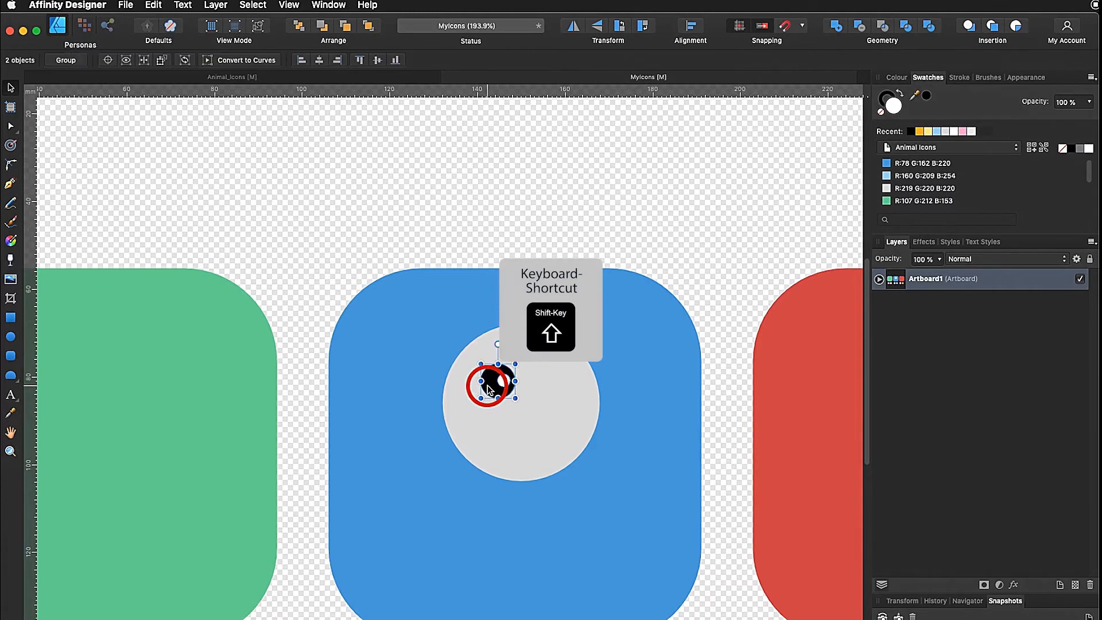
left_click(154, 5)
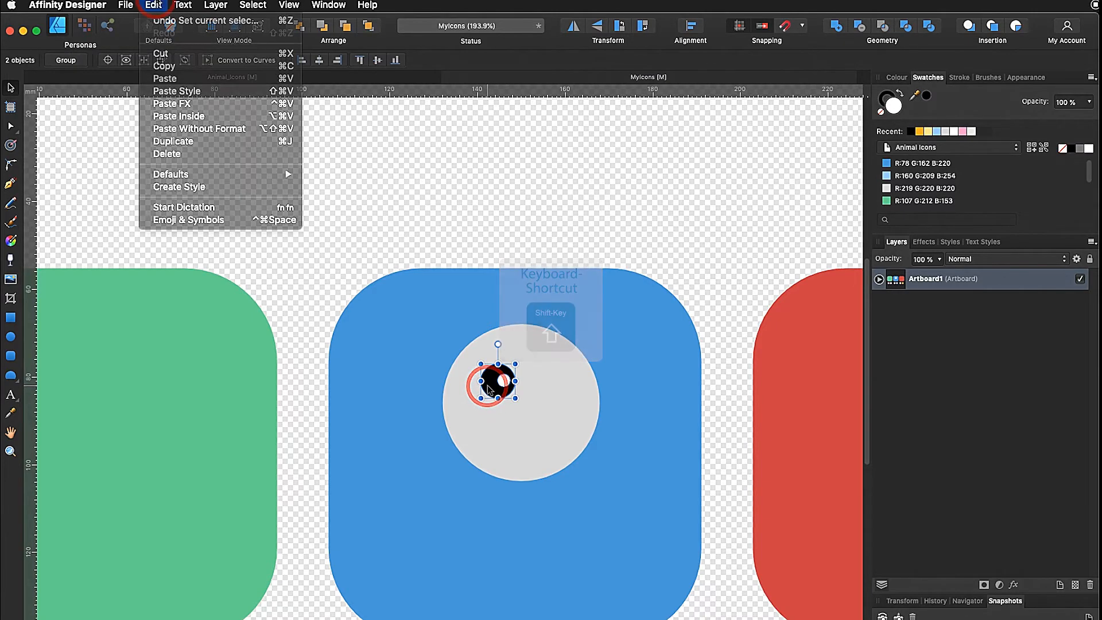
left_click(161, 65)
left_click(154, 5)
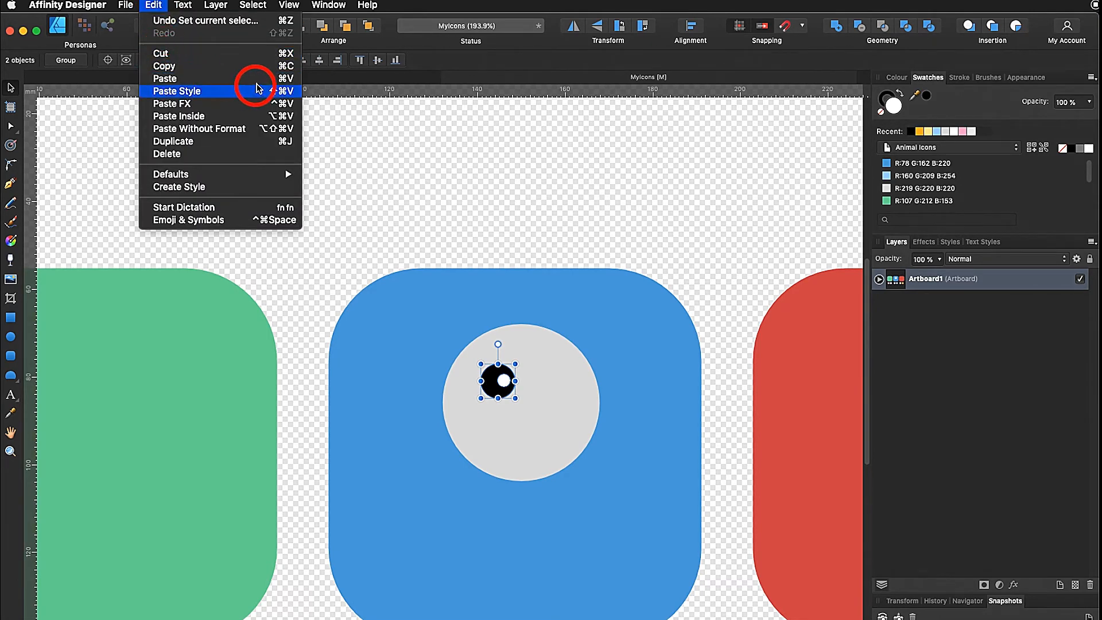
left_click(266, 80)
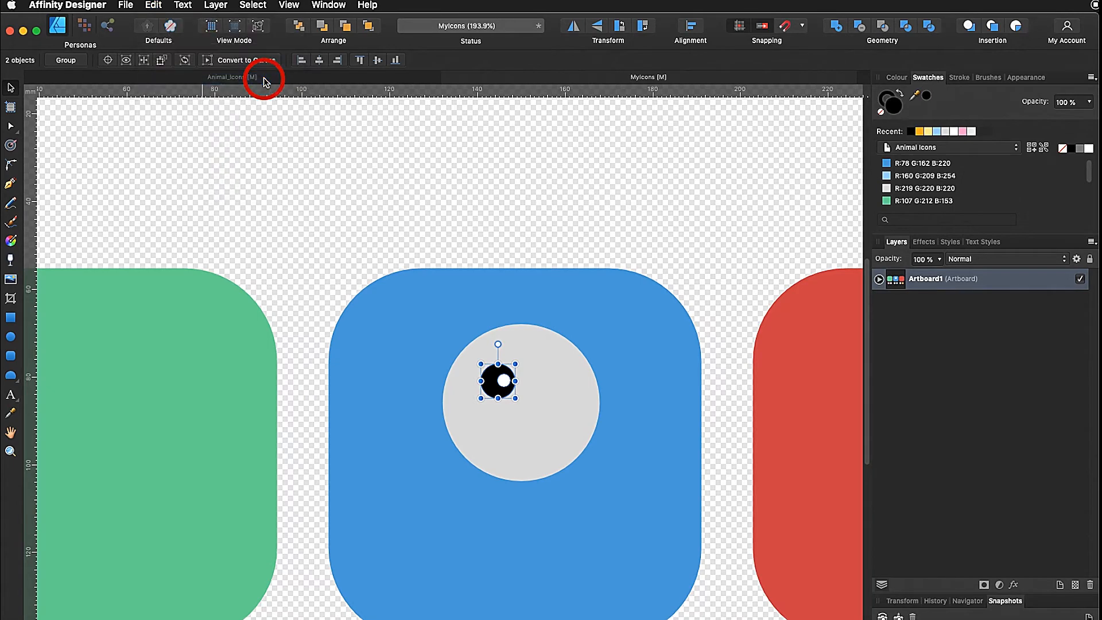
Shift the pasted eye horizontally to the right so it sits beside the first one as the second eye
key("Right")
key("Right")
key("shift+Right")
key("shift+Right")
key("shift+Right")
key("shift+Right")
key("shift+Right")
key("shift+Right")
key("shift+Right")
key("shift+Right")
key("shift+Right")
key("shift+Right")
key("shift+Right")
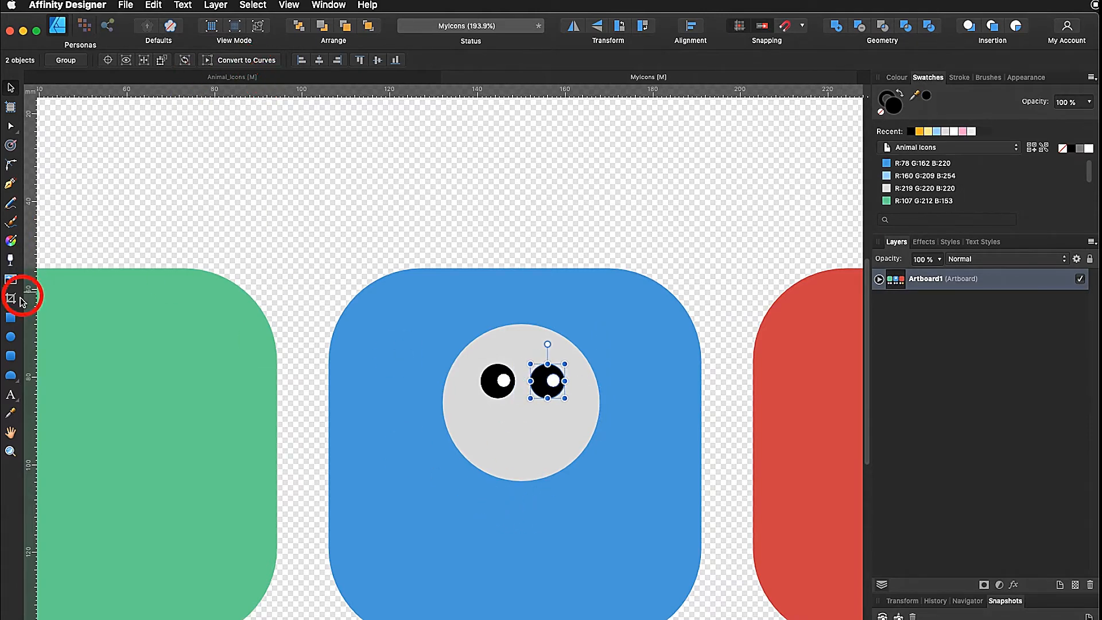
Draw a wide muzzle ellipse across the lower head just below the eyes and fill it with light blue R:160 G:209 B:254
left_click(11, 337)
left_click_drag(435, 412, 610, 473)
left_click(11, 89)
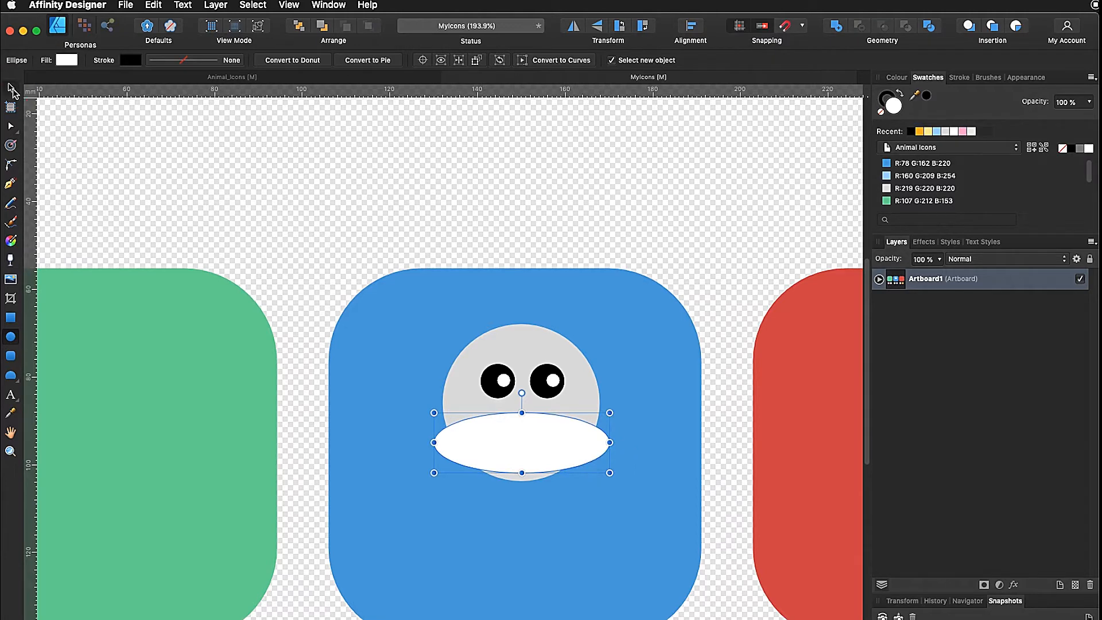
left_click(12, 89)
left_click_drag(522, 473, 521, 468)
left_click_drag(522, 412, 522, 392)
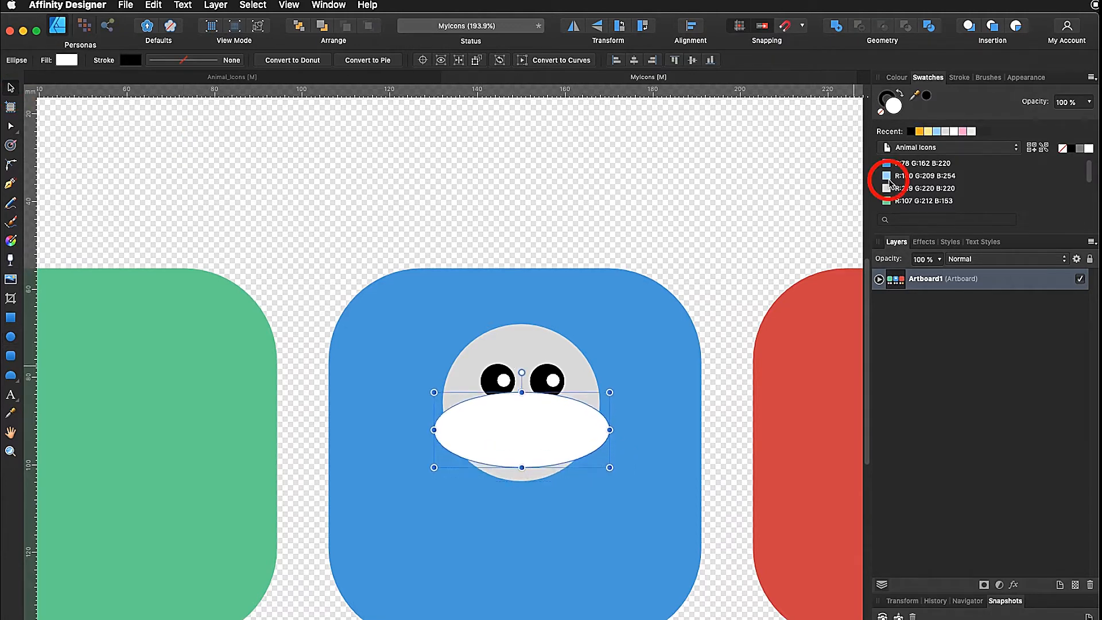
left_click(889, 182)
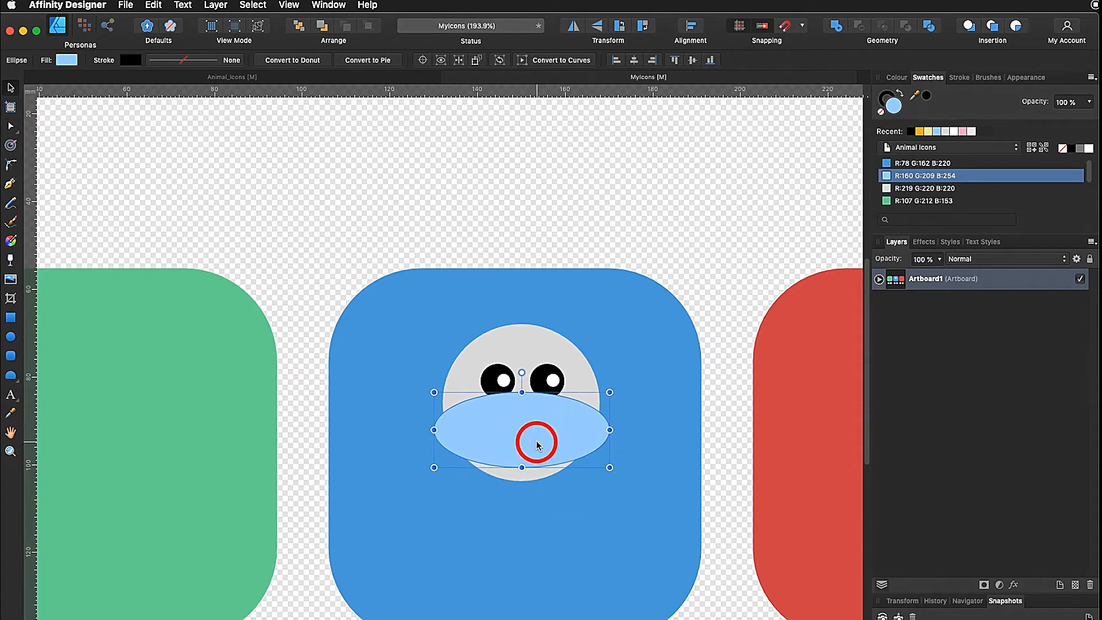
Convert the muzzle ellipse to curves and lower its left and right side nodes together slightly
left_click(217, 6)
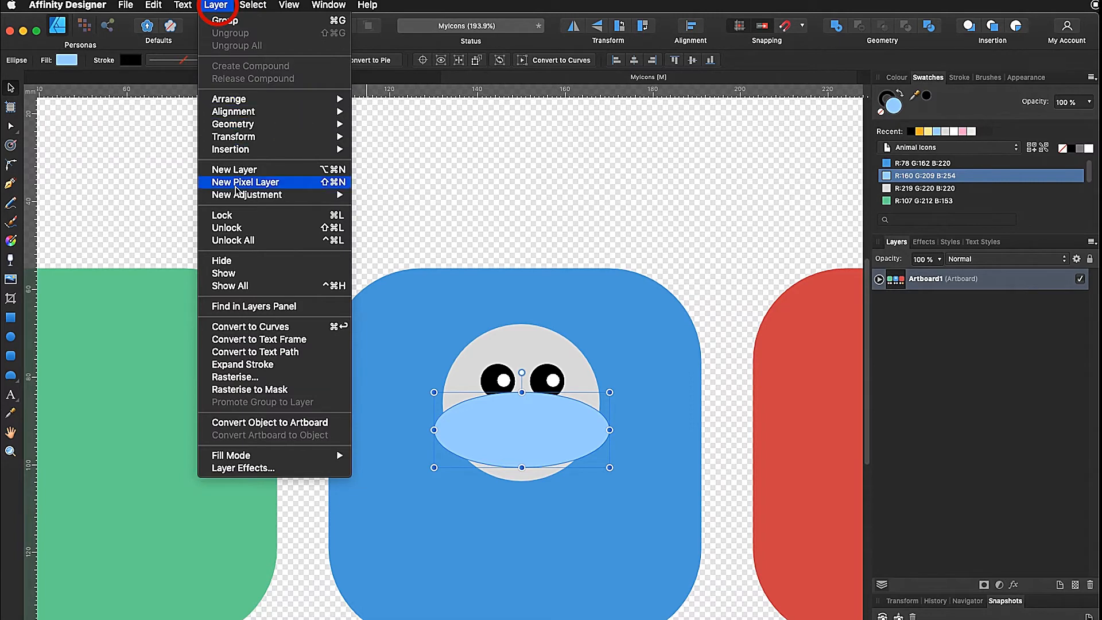
left_click(313, 330)
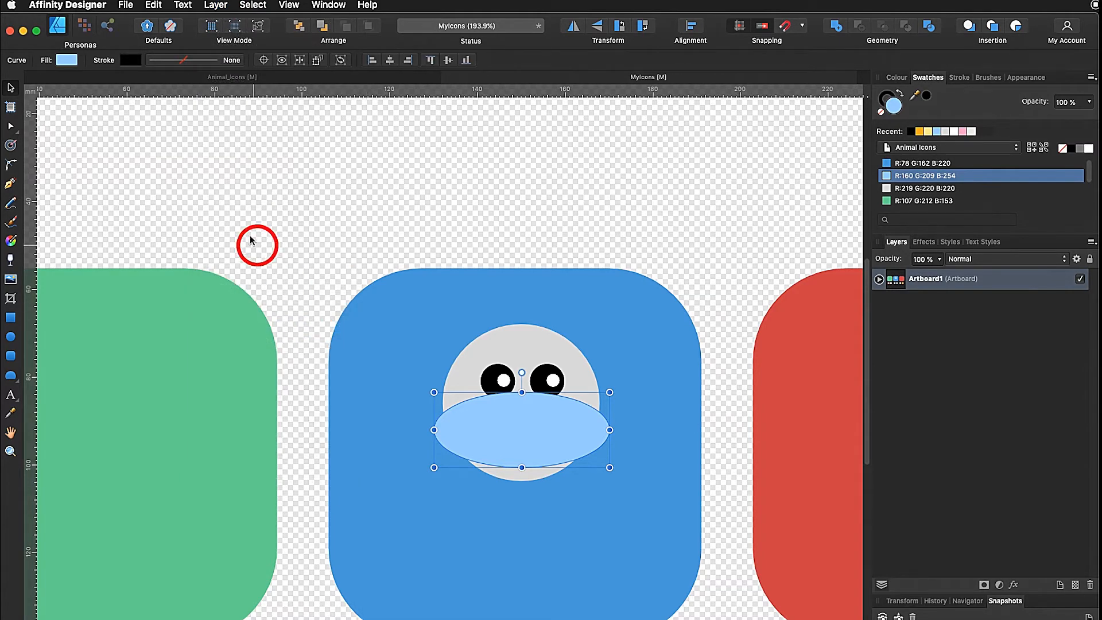
left_click(11, 128)
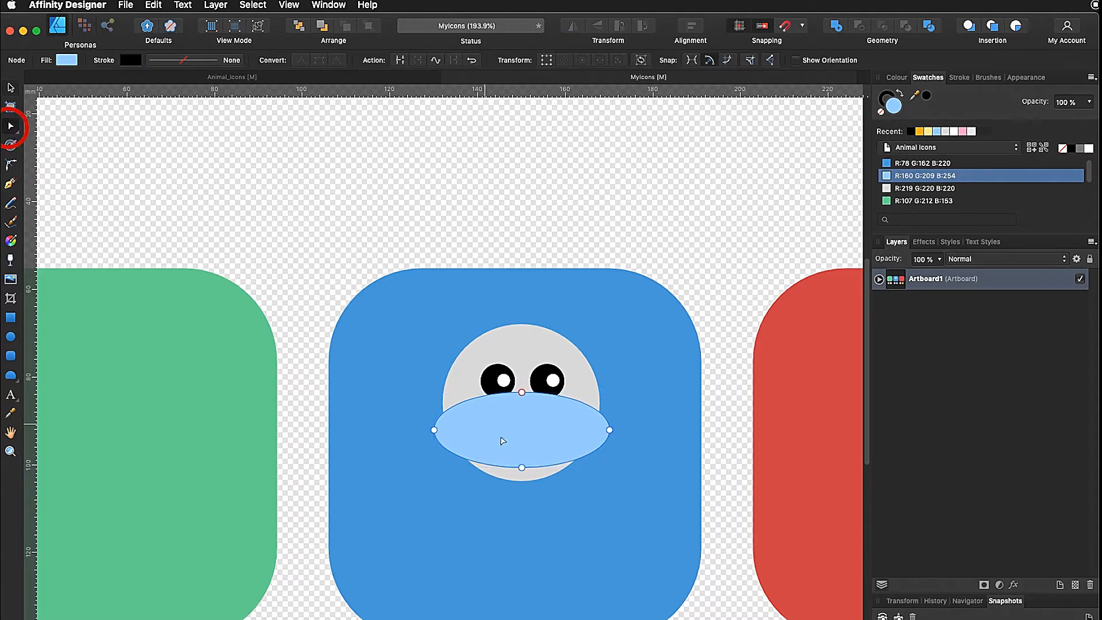
left_click(522, 467)
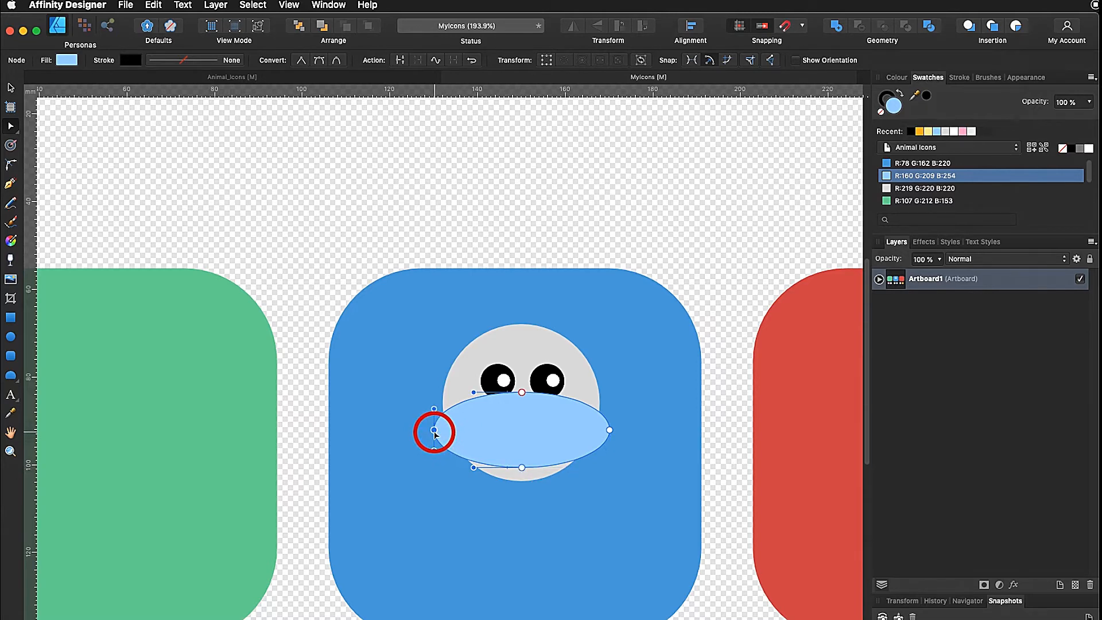
left_click(610, 431, "shift")
left_click(610, 431, "shift")
key("Down")
key("Down")
key("Down")
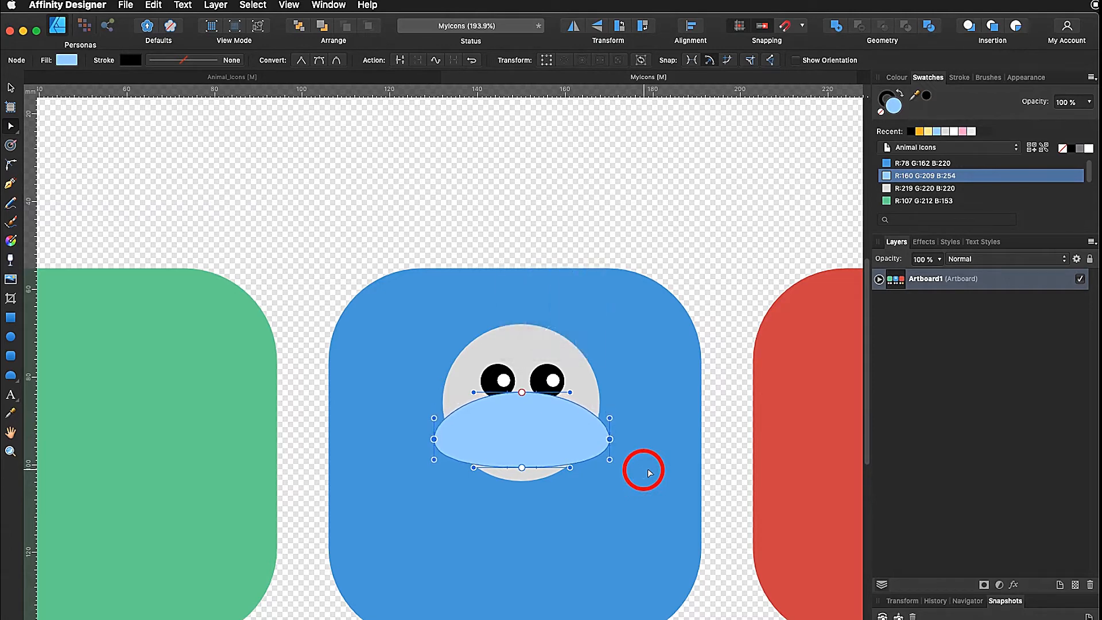
left_click(727, 476)
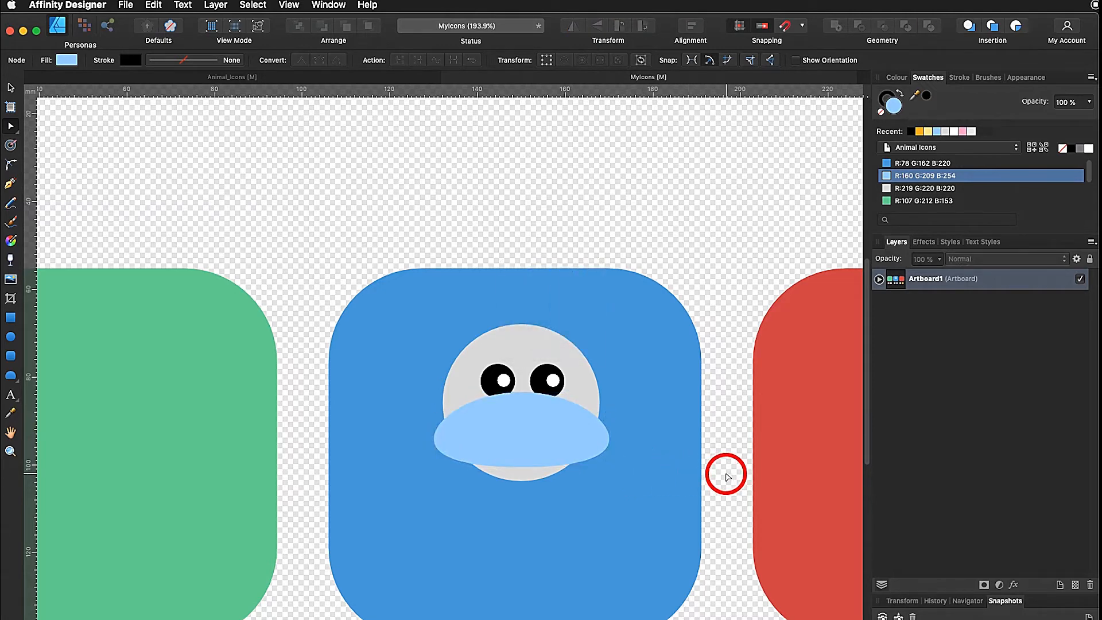
Add a small flat white ellipse as a highlight, centred near the upper edge of the light blue muzzle
left_click(11, 339)
mouse_move(492, 413)
left_mouse_down()
mouse_move(574, 425)
mouse_move(559, 434)
left_mouse_up()
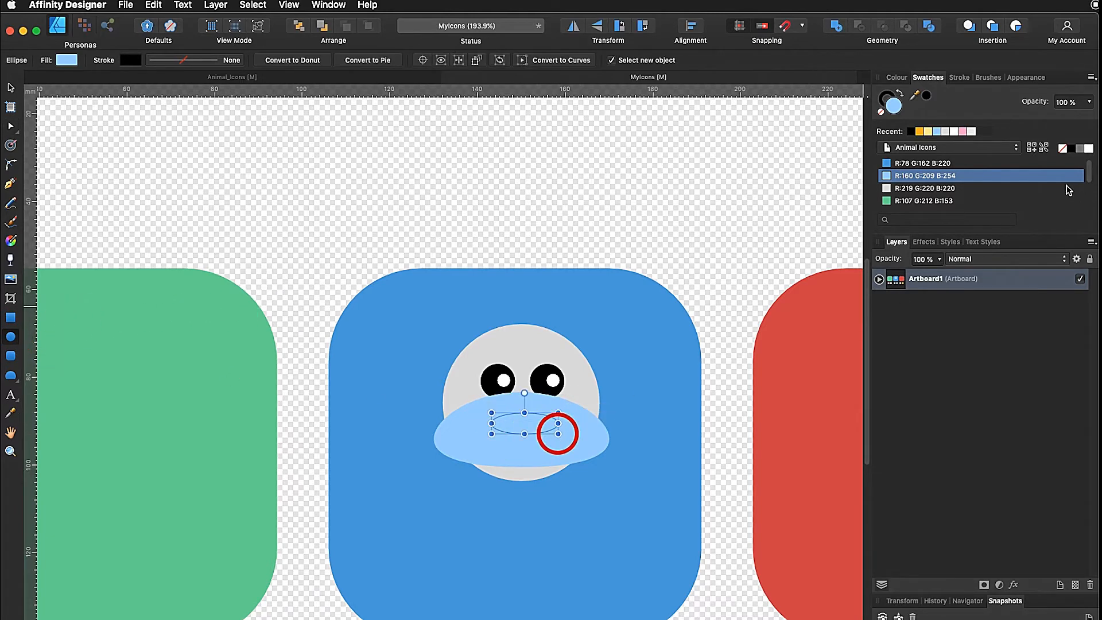
left_click(1088, 149)
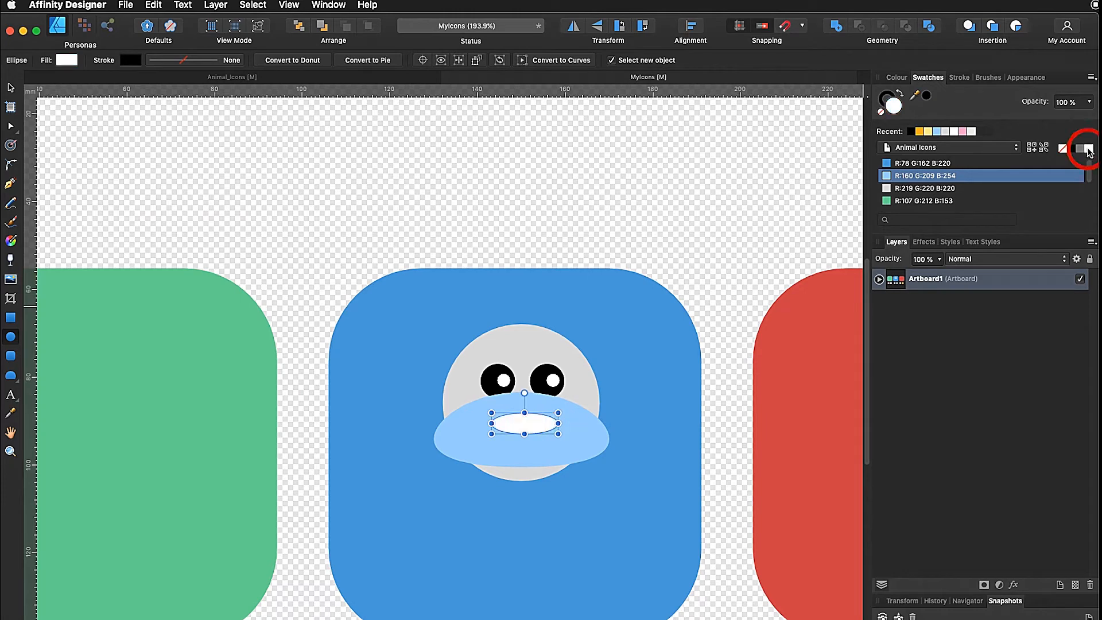
left_click(10, 87)
key("Up")
key("Up")
key("Up")
key("Up")
key("Up")
key("Left")
key("Left")
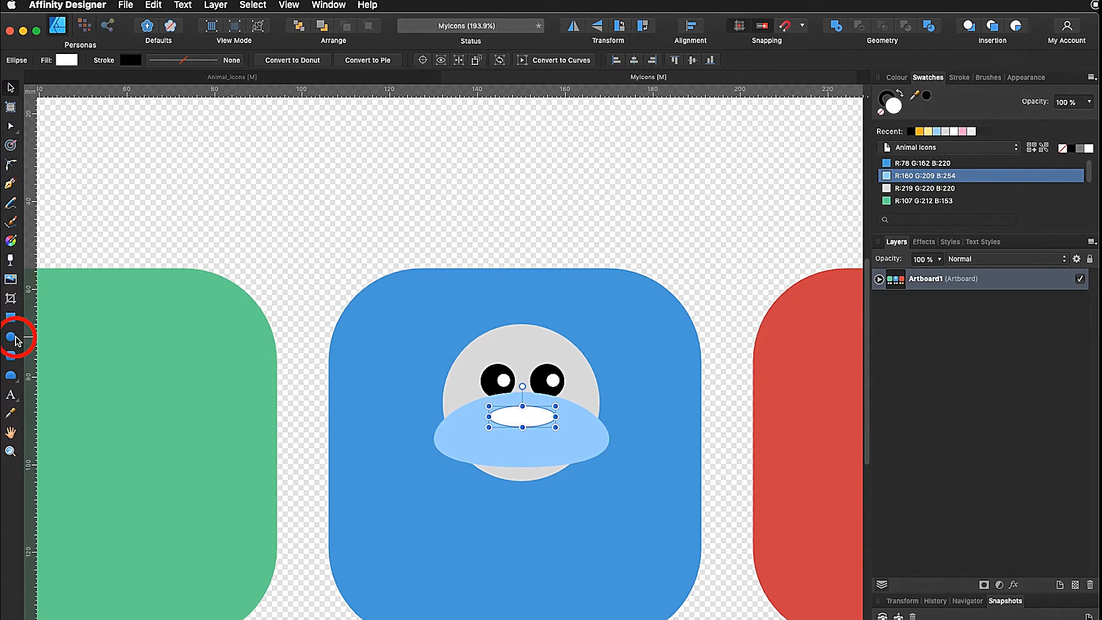
Draw a small black circle as the left nostril, just left of the white highlight on the muzzle
left_click(12, 338)
key("shift")
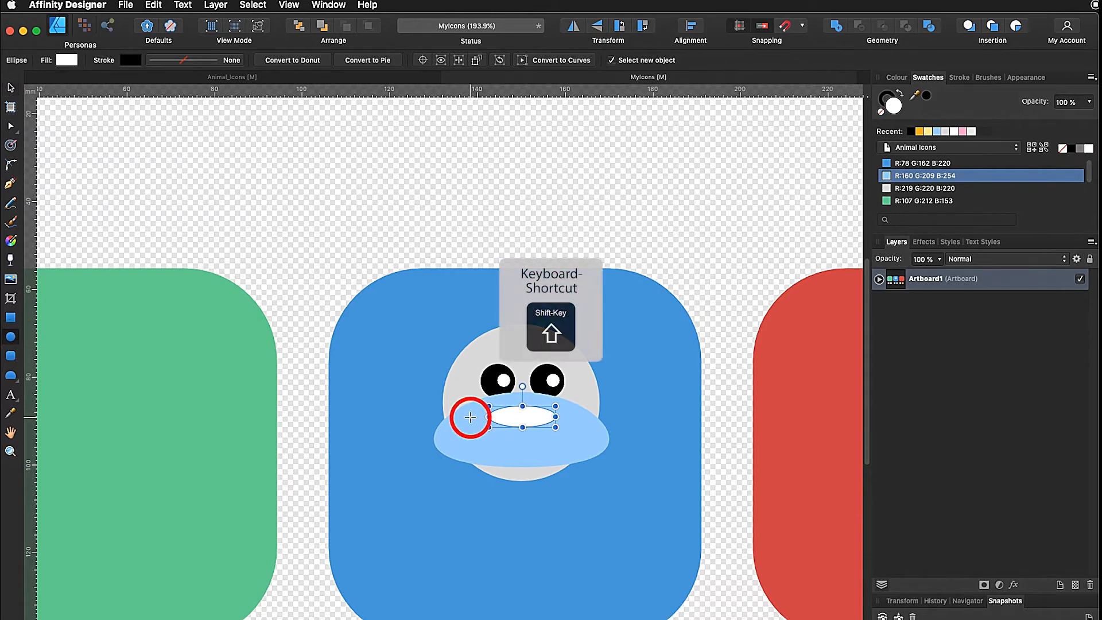
left_click_drag(470, 418, 487, 434)
left_click(1070, 149)
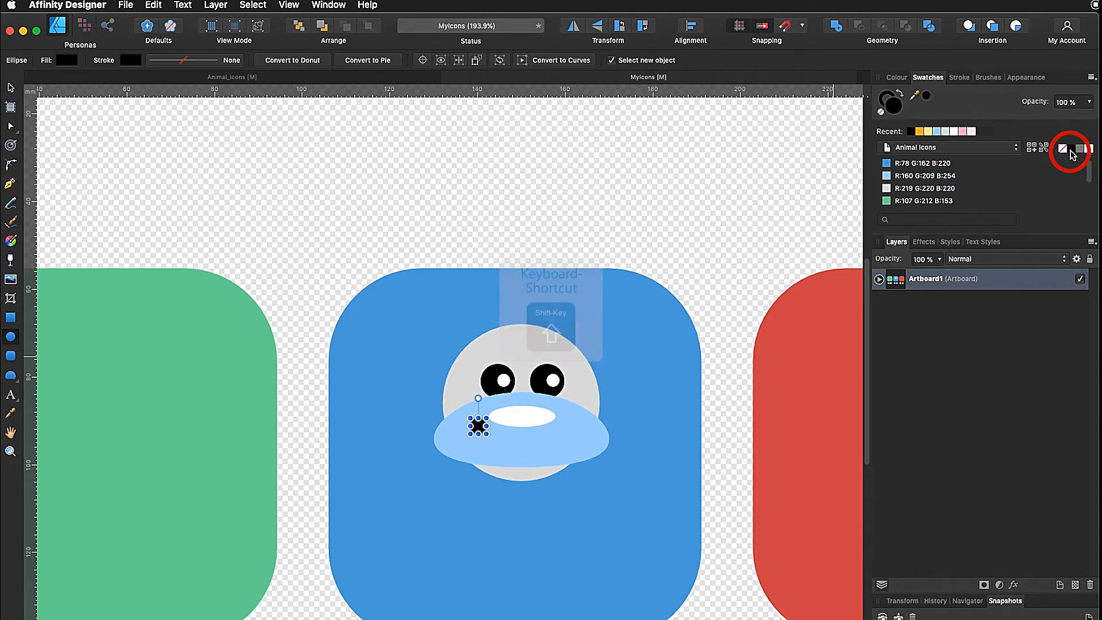
left_click(148, 115)
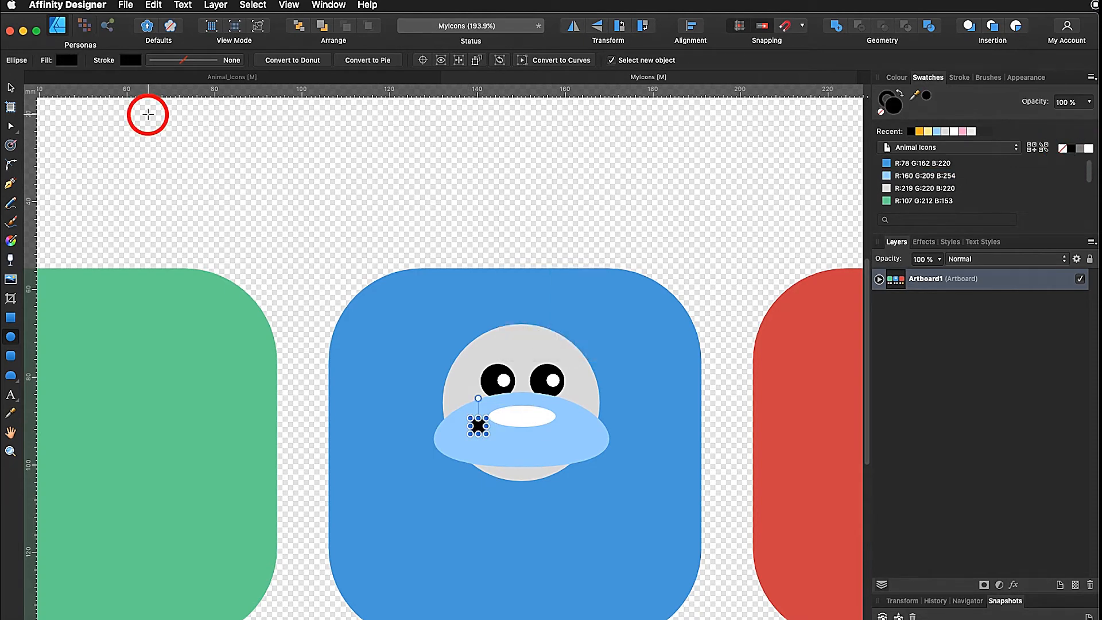
Duplicate the black nostril and move the copy horizontally to the matching spot on the muzzle's right side
key("super+j")
key("Right")
key("Right")
key("Right")
key("Right")
key("Right")
key("Right")
key("Right")
key("Right")
key("Right")
key("Right")
key("Right")
key("Right")
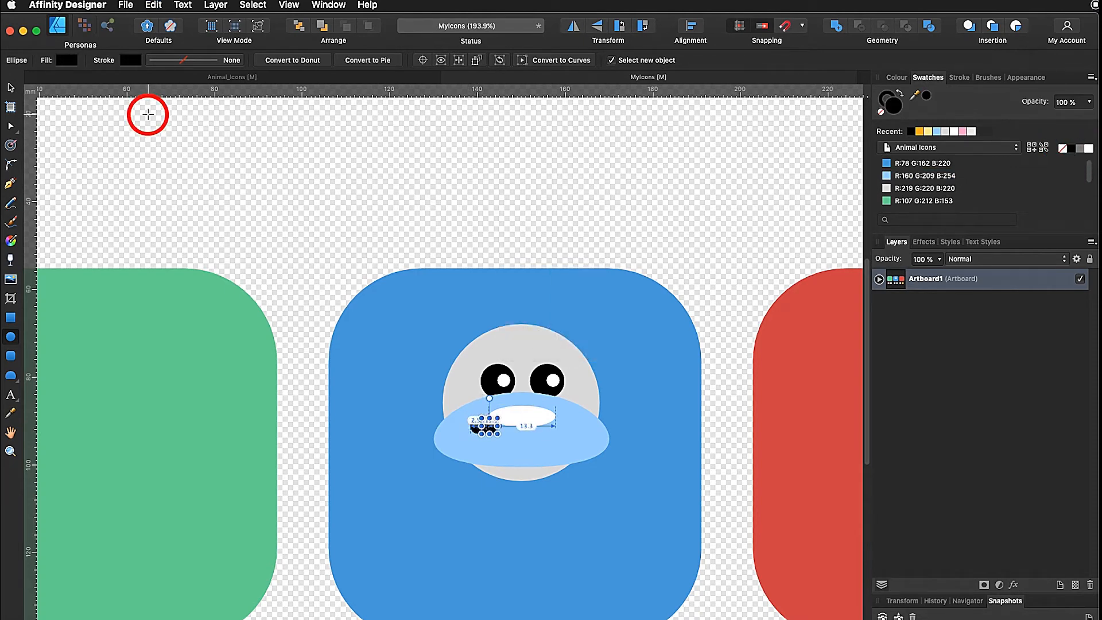
key("Right")
key("Right")
key("Right")
key("Right")
key("Right")
key("Right")
key("Right")
key("Right")
key("Right")
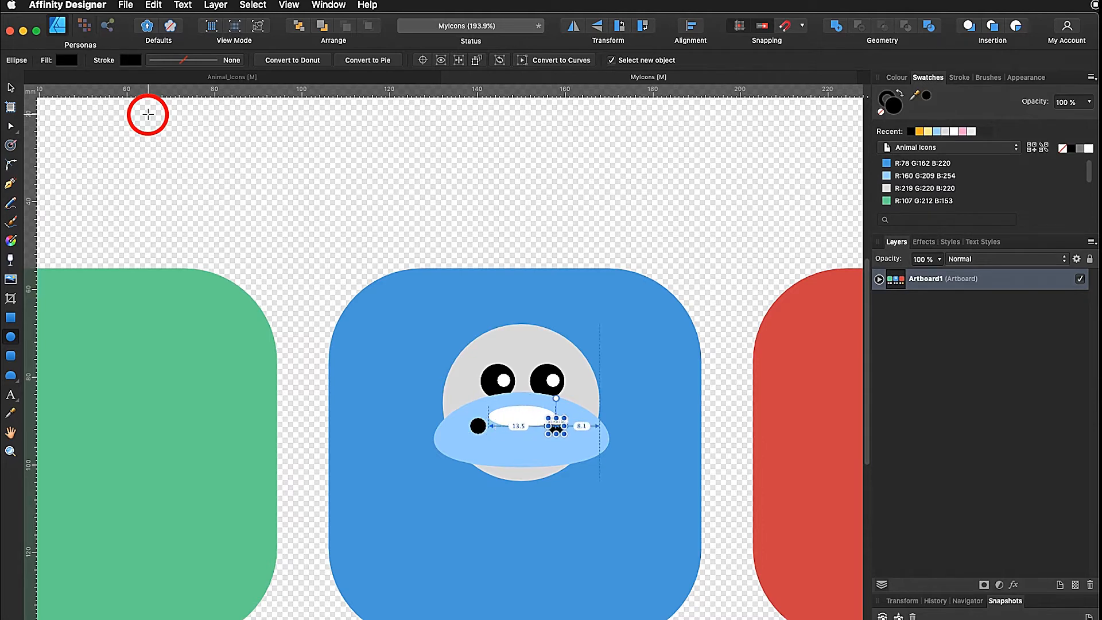
key("v")
left_click(719, 291)
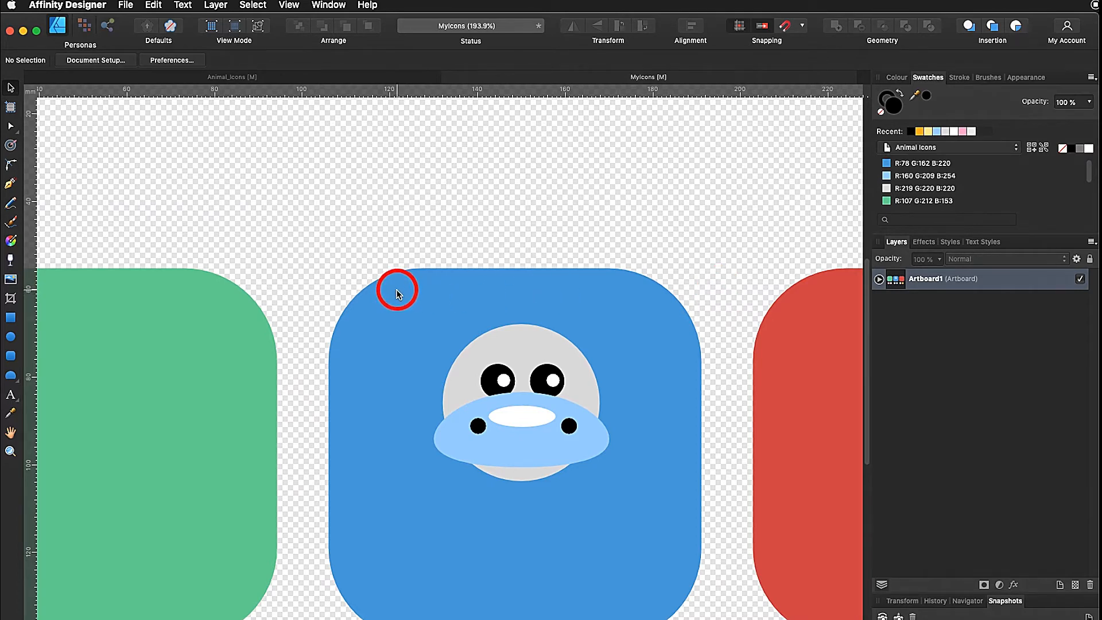
Draw a muzzle-wide body beneath the head with the Segment Tool and fill it with light grey R:219 G:220 B:220
left_click(12, 376)
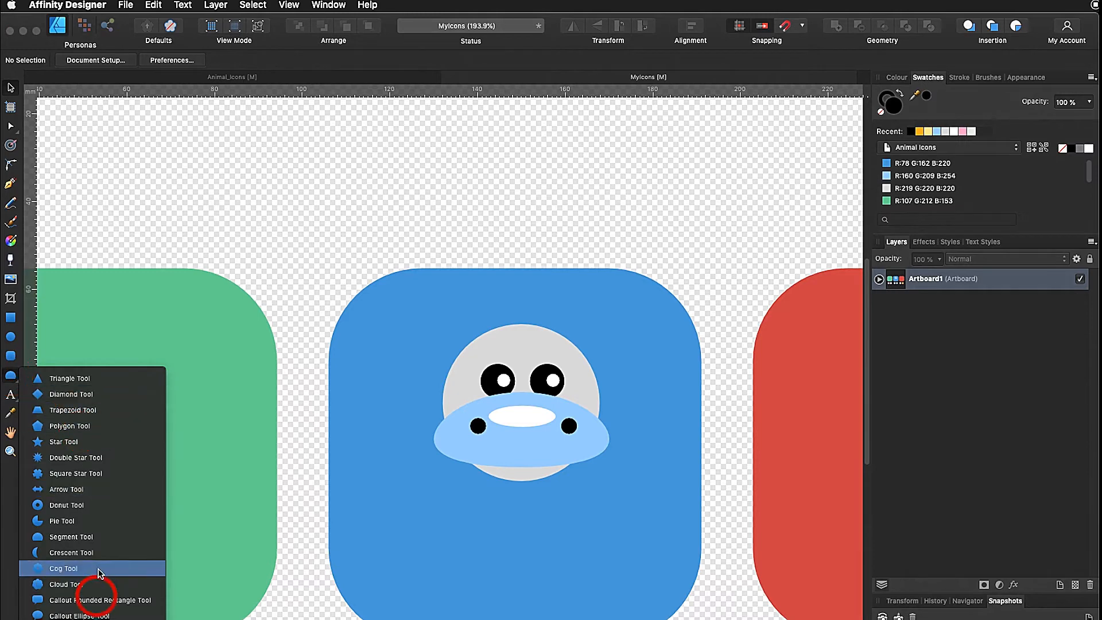
left_click(137, 544)
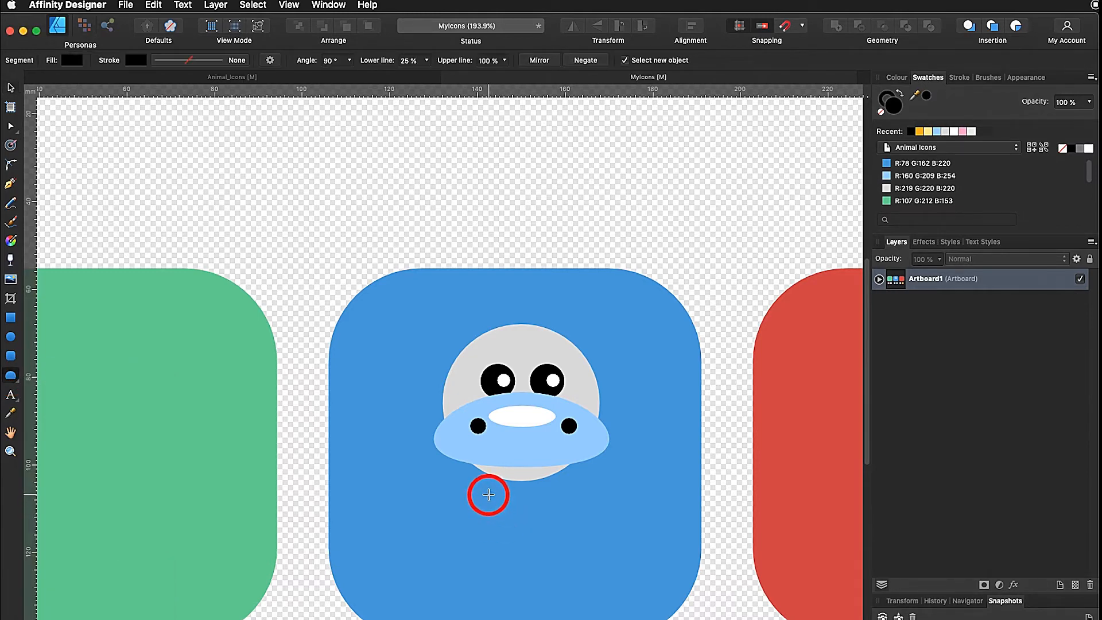
left_click_drag(489, 494, 626, 619)
key("v")
left_click_drag(560, 534, 526, 521)
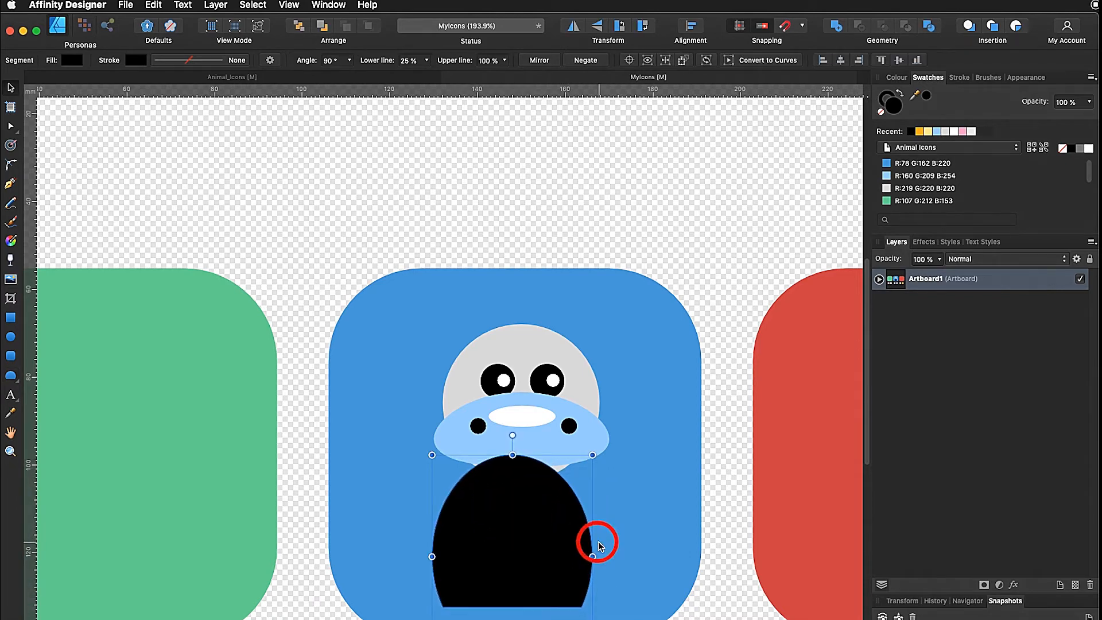
left_click_drag(594, 557, 608, 554)
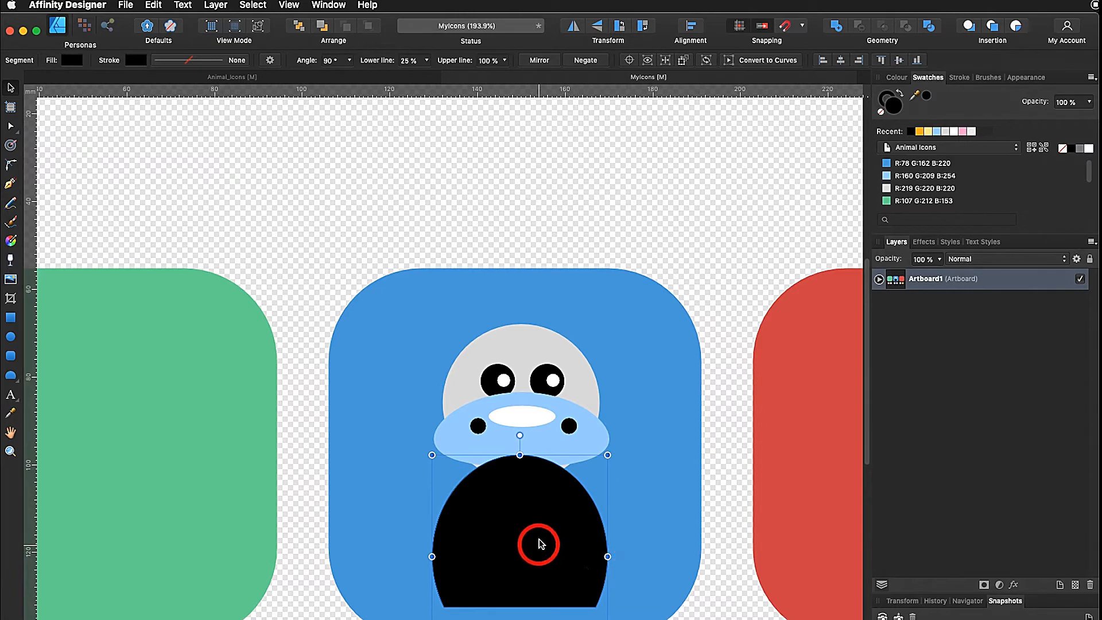
left_click_drag(539, 541, 539, 534)
left_click(925, 190)
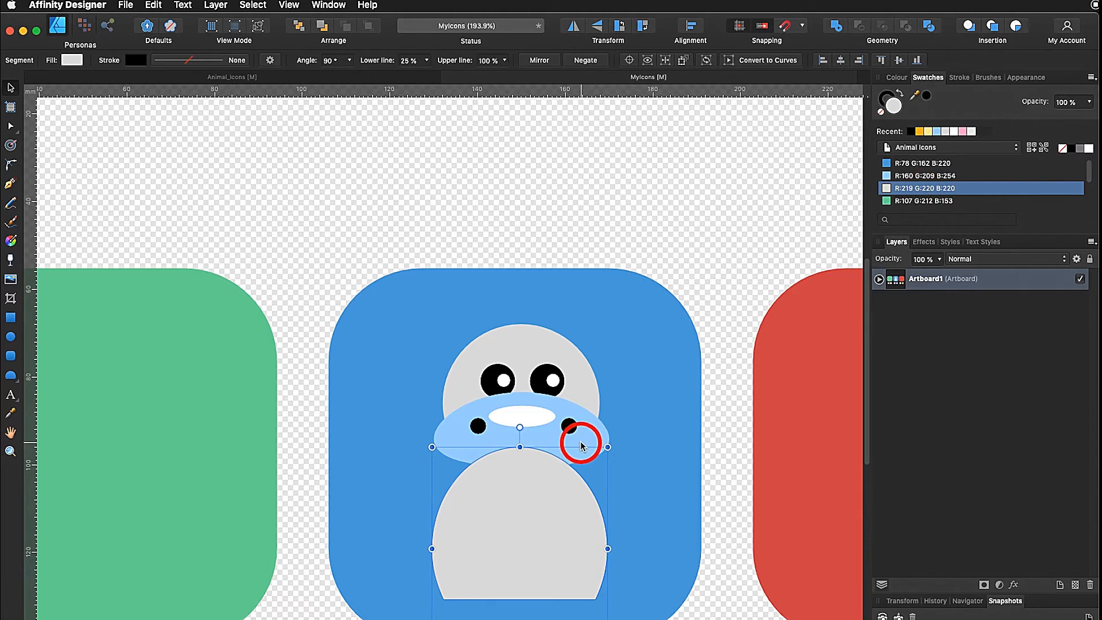
Expand Artboard1's layers and move the body segment directly beneath the light blue muzzle curve in the stacking order
left_click(880, 280)
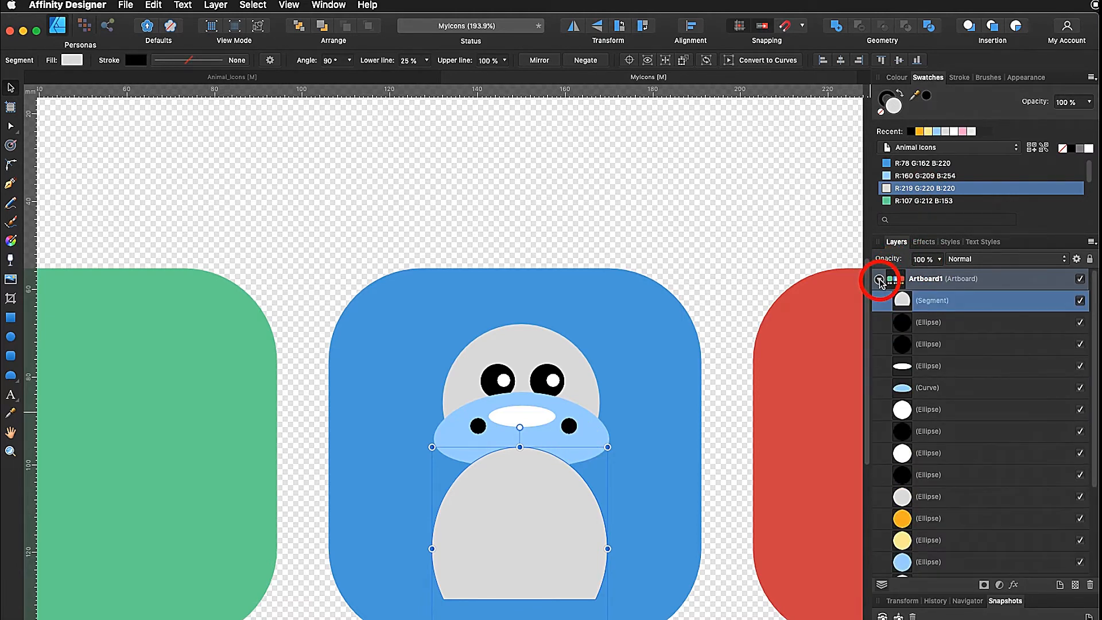
left_click(879, 279)
left_click(879, 280)
left_click_drag(905, 304, 905, 396)
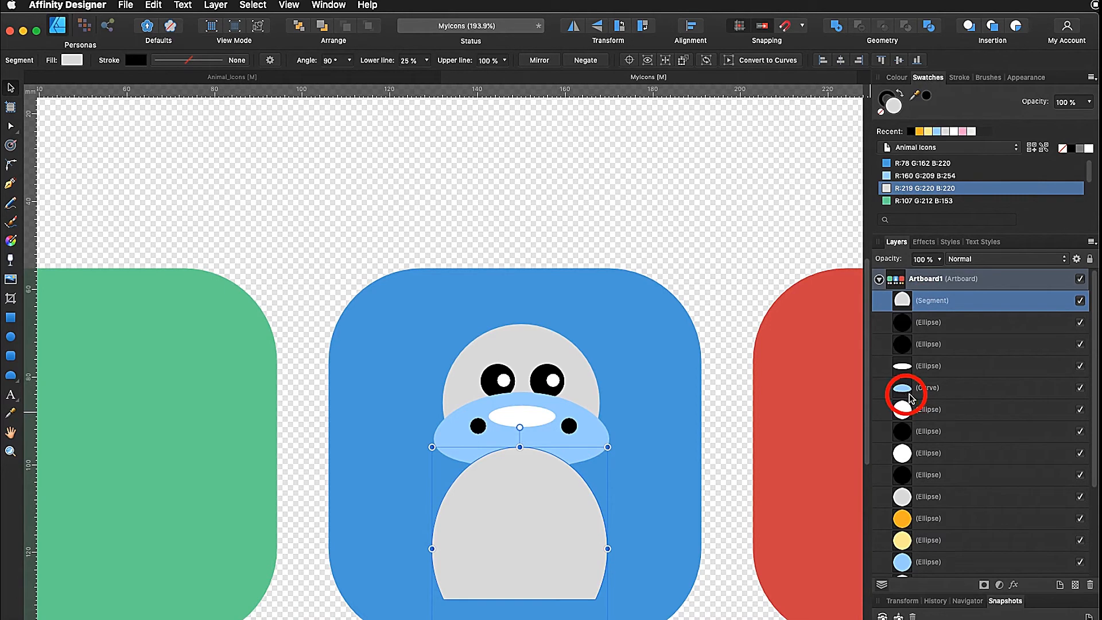
left_click_drag(981, 303, 981, 394)
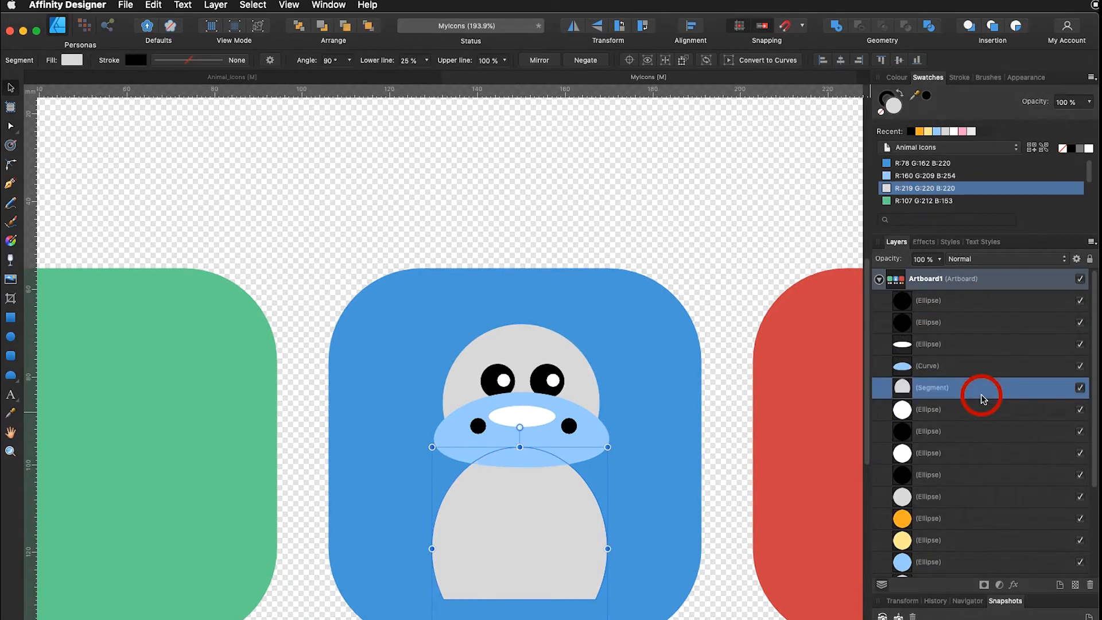
Draw a small upright light grey ear with the Segment Tool at the upper left of the head
left_click(10, 375)
left_click_drag(409, 320, 453, 386)
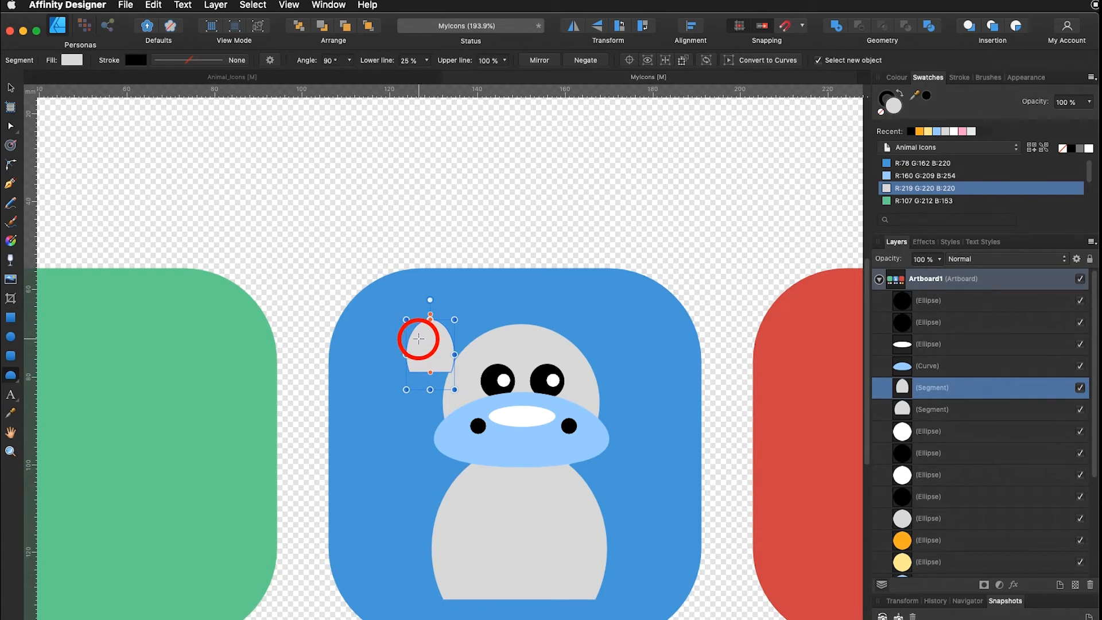
left_click(11, 87)
Add a white inner ear from a duplicate of the ear segment, shrunk about its centre and nudged down to the ear's base
key("super+j")
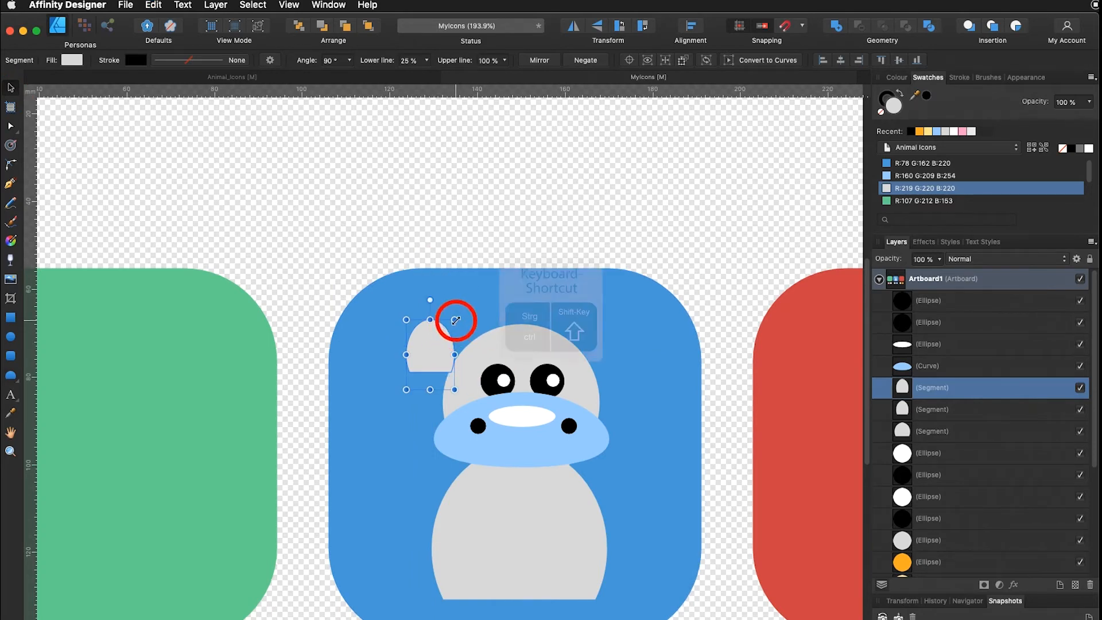
left_click_drag(455, 317, 445, 331)
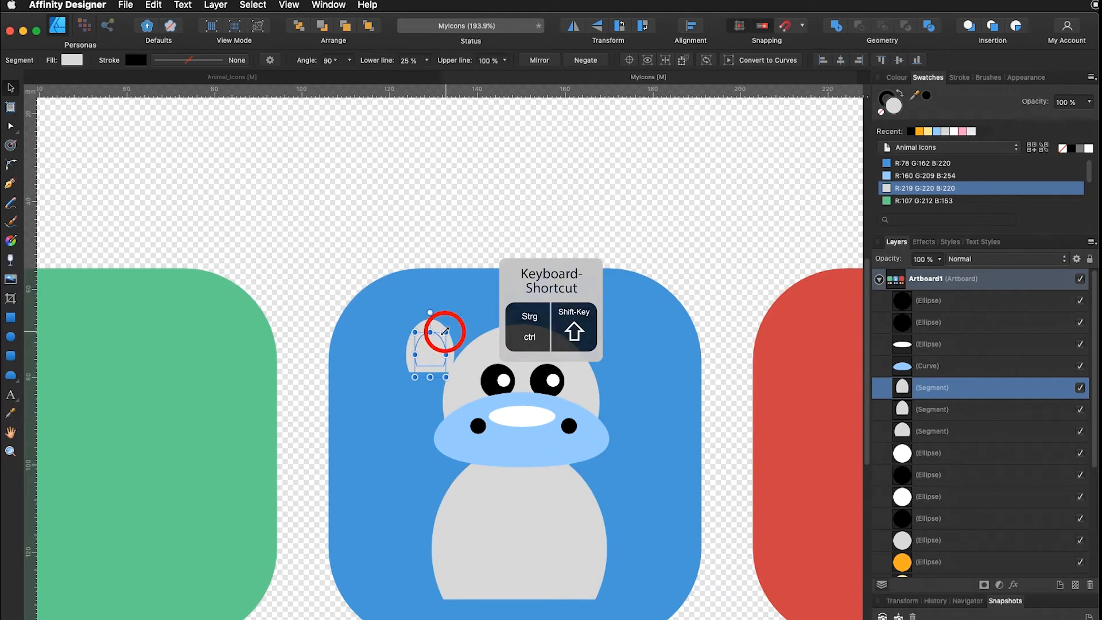
key("Down")
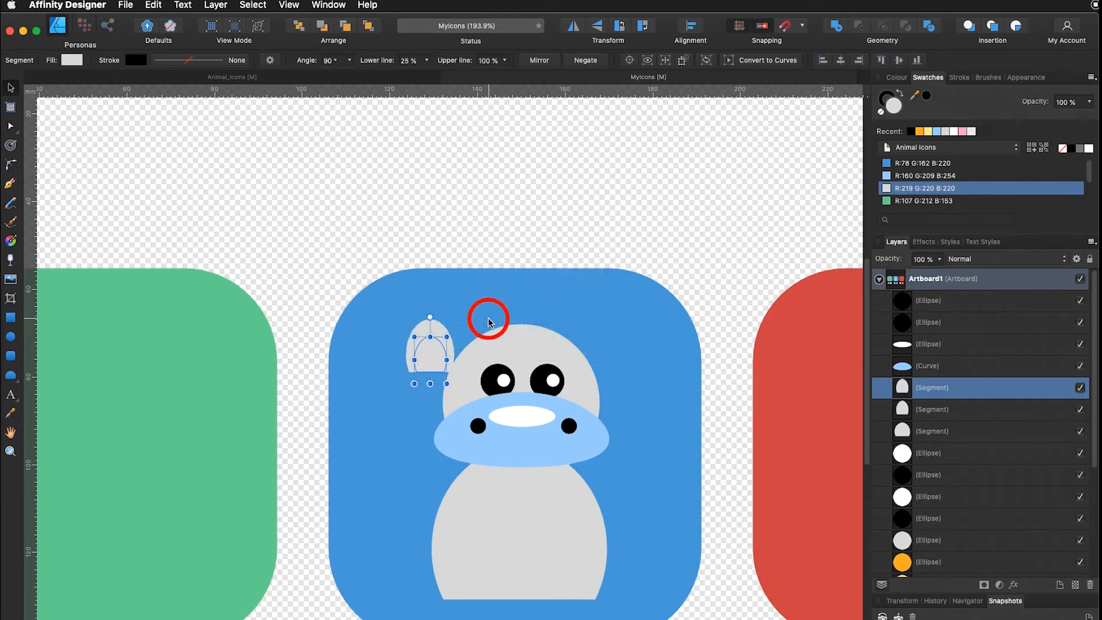
left_click(1090, 148)
Tilt the outer and inner ear together counterclockwise and move them against the head's upper-left edge
left_click(443, 327)
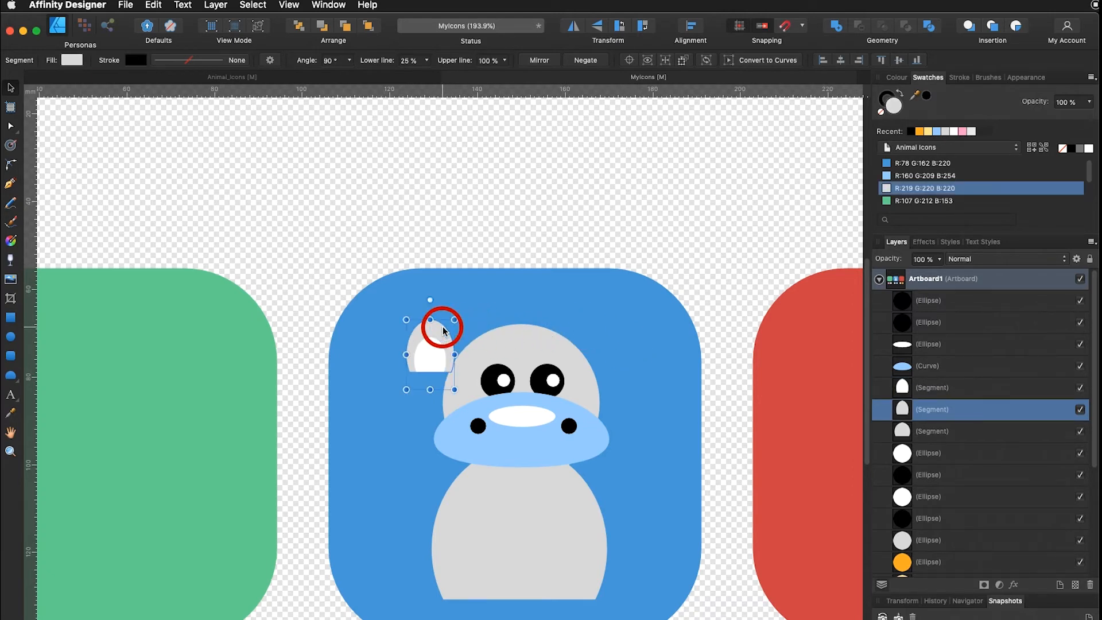
left_click(428, 356, "shift")
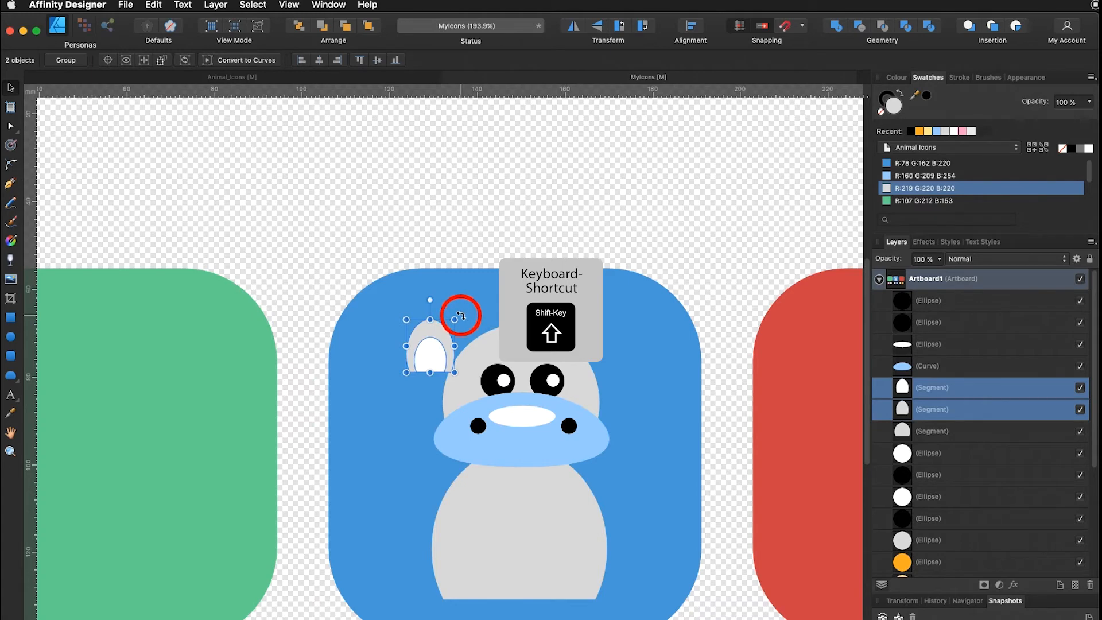
left_click_drag(461, 315, 423, 303)
key("Right")
key("Right")
key("Right")
key("Right")
key("Right")
key("Right")
key("Right")
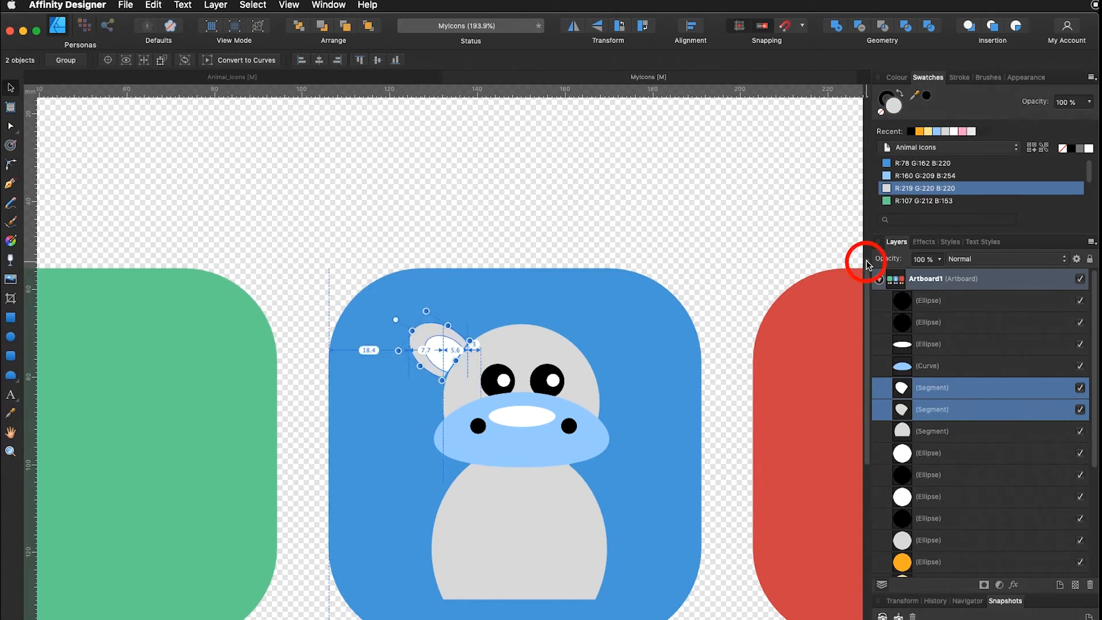
key("Up")
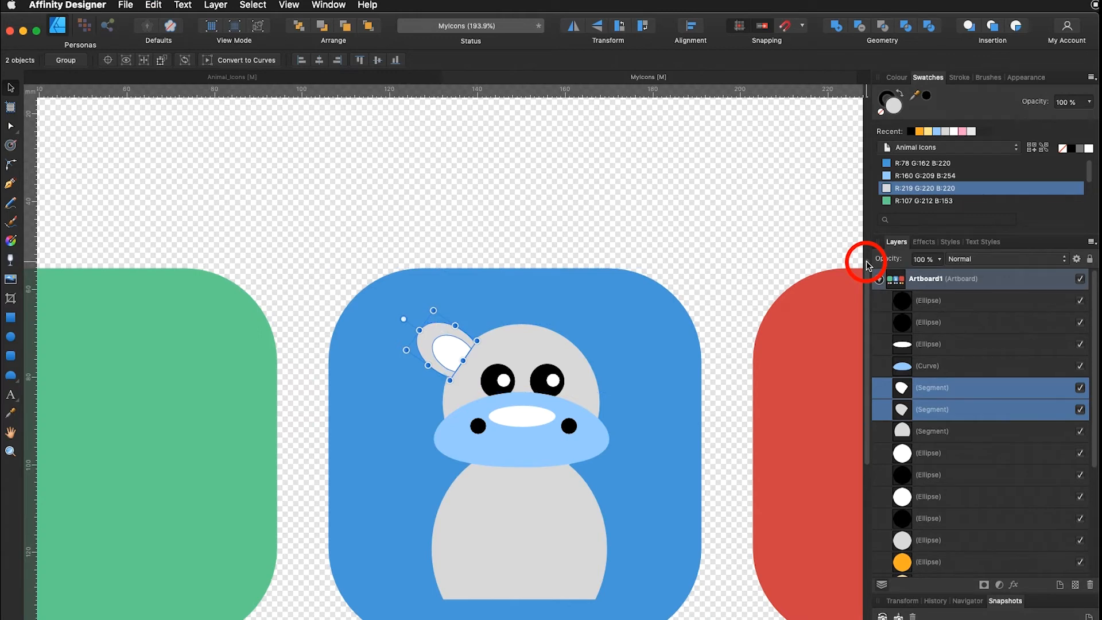
Make the right ear from a duplicate of both left ear shapes, moved to the head's opposite side and flipped horizontally
key("super+j")
key("Right")
key("Right")
key("Right")
key("Right")
key("Right")
key("Right")
key("Right")
key("Right")
key("Right")
key("Right")
key("Right")
key("Right")
key("Right")
key("Right")
key("Right")
key("Right")
key("Right")
key("Right")
key("Right")
key("Right")
key("Right")
key("Right")
key("Right")
key("Right")
key("Right")
key("Right")
key("Right")
key("Right")
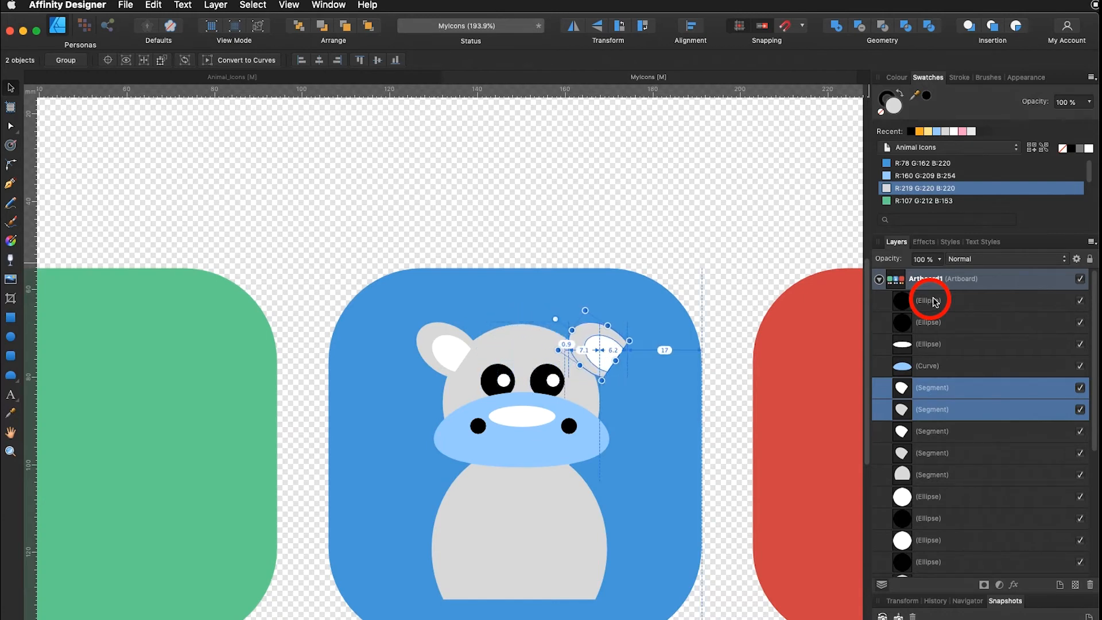
left_click(573, 26)
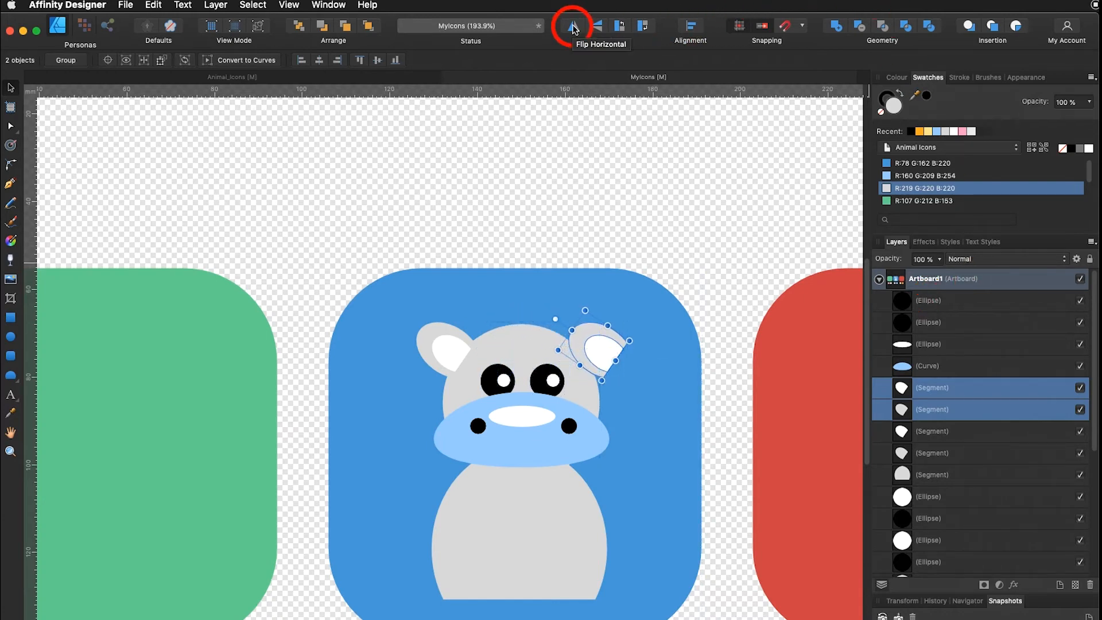
left_click(574, 28)
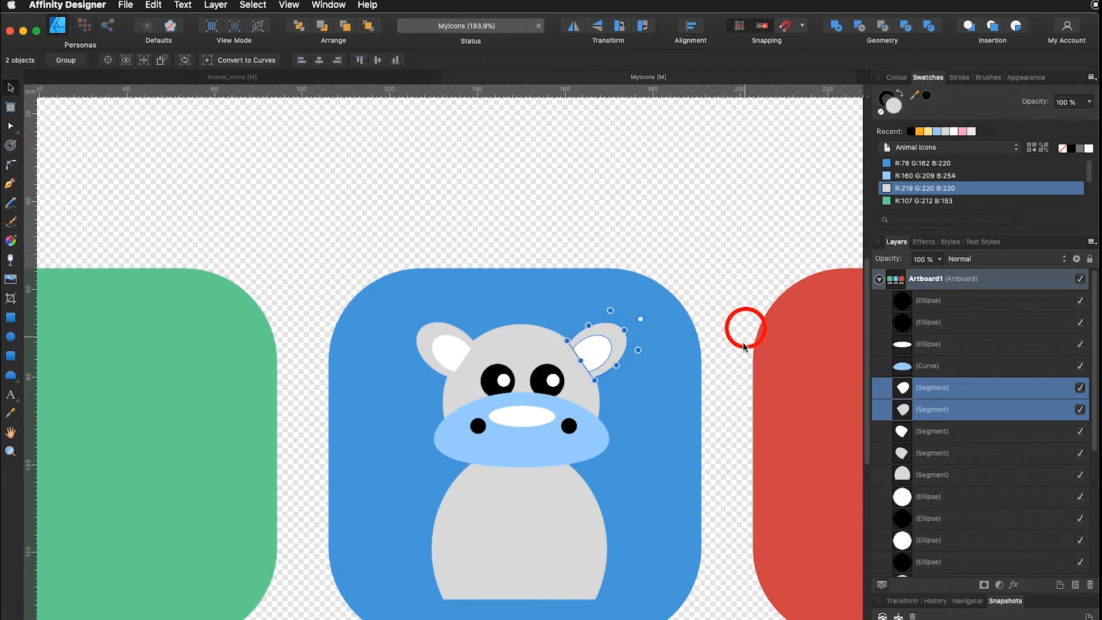
Convert the grey body segment to curves
left_click(550, 523)
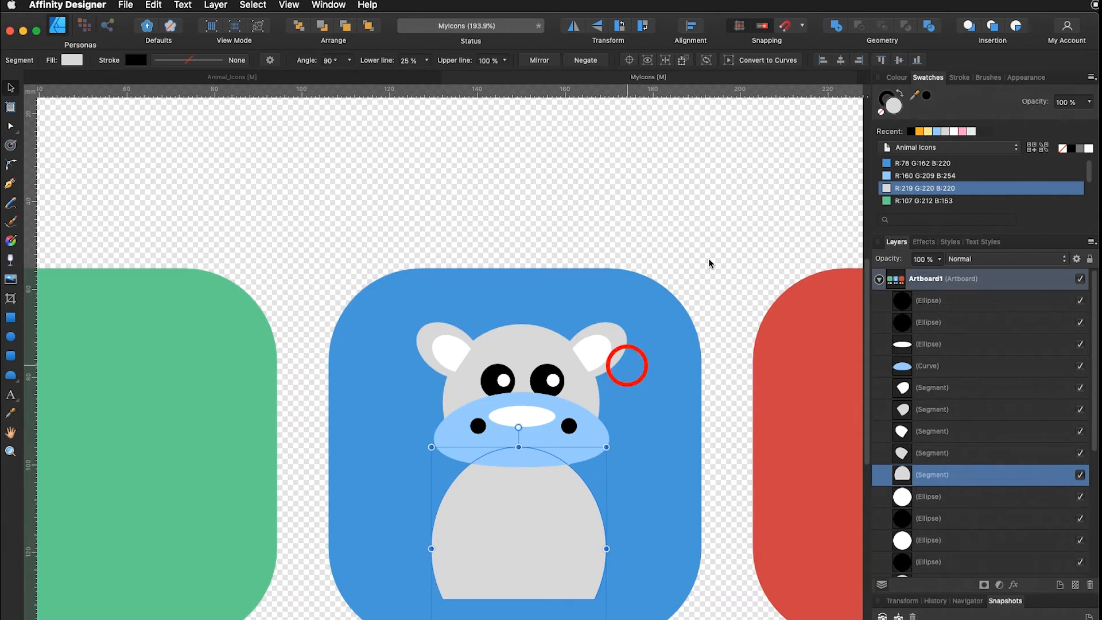
left_click(216, 6)
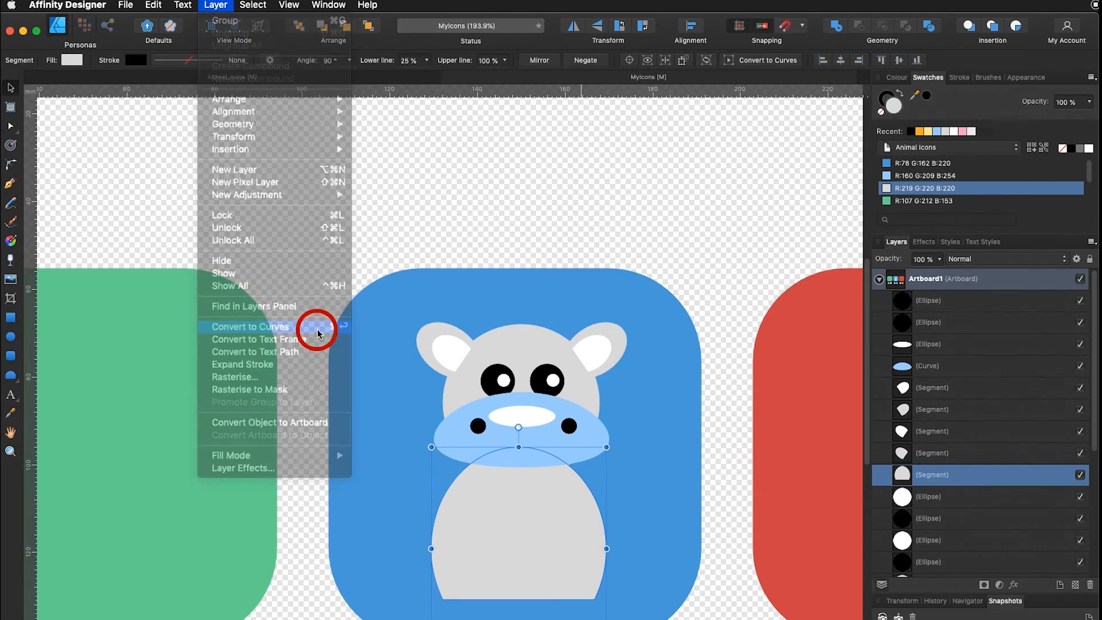
left_click(317, 328)
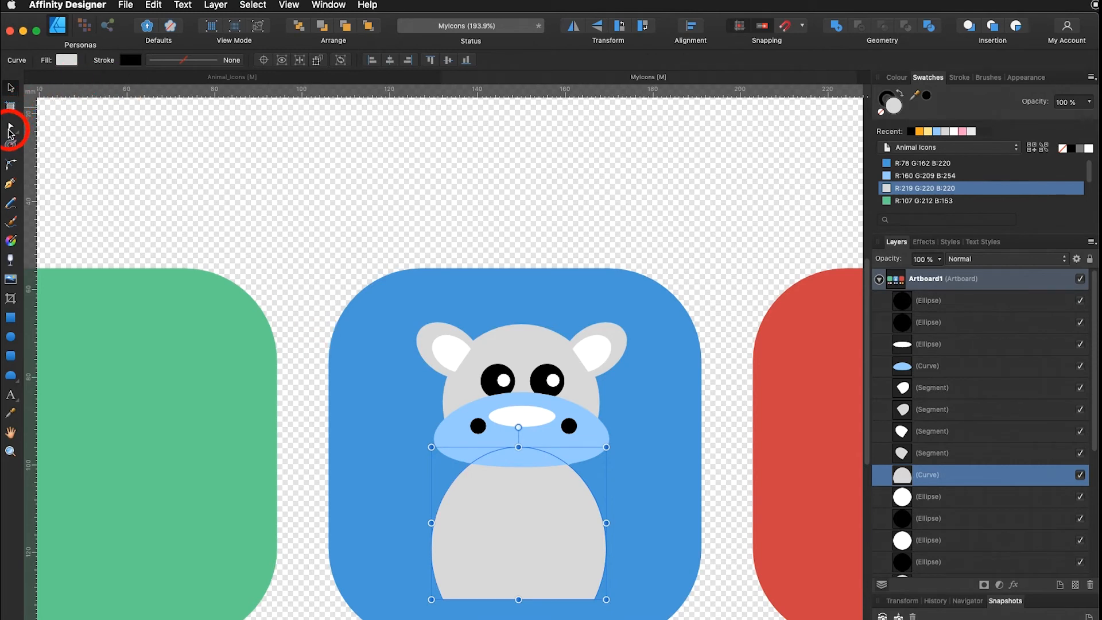
Bend the body's straight bottom edge into a shallow downward bulge with the Node Tool
left_click(10, 127)
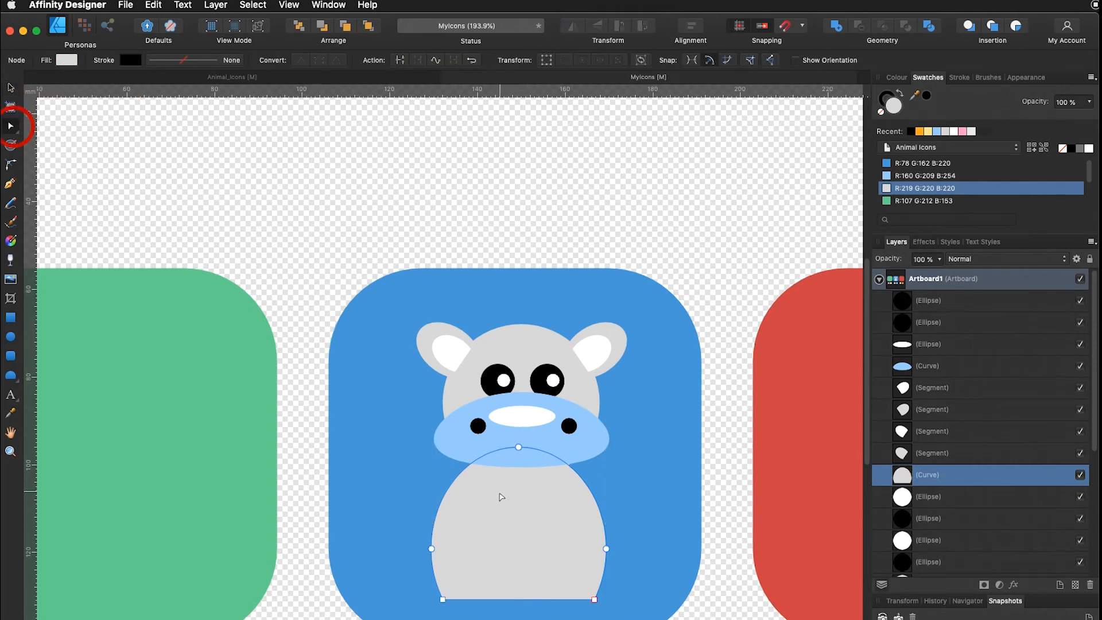
left_click_drag(516, 603, 520, 591)
left_click(594, 599)
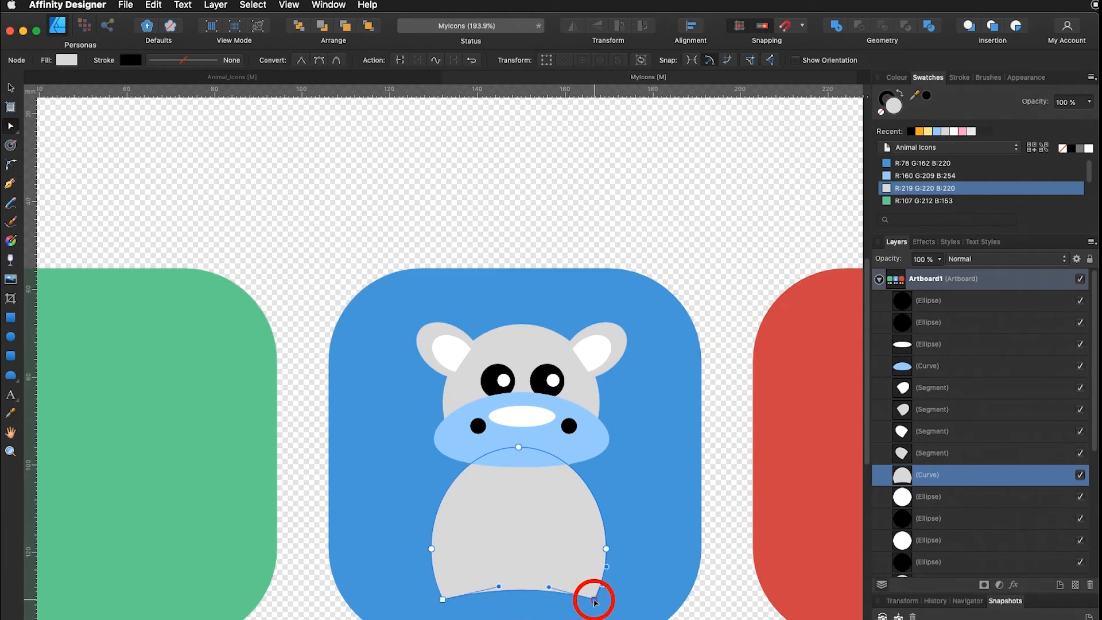
left_click_drag(595, 602, 549, 619)
left_click_drag(498, 587, 521, 615)
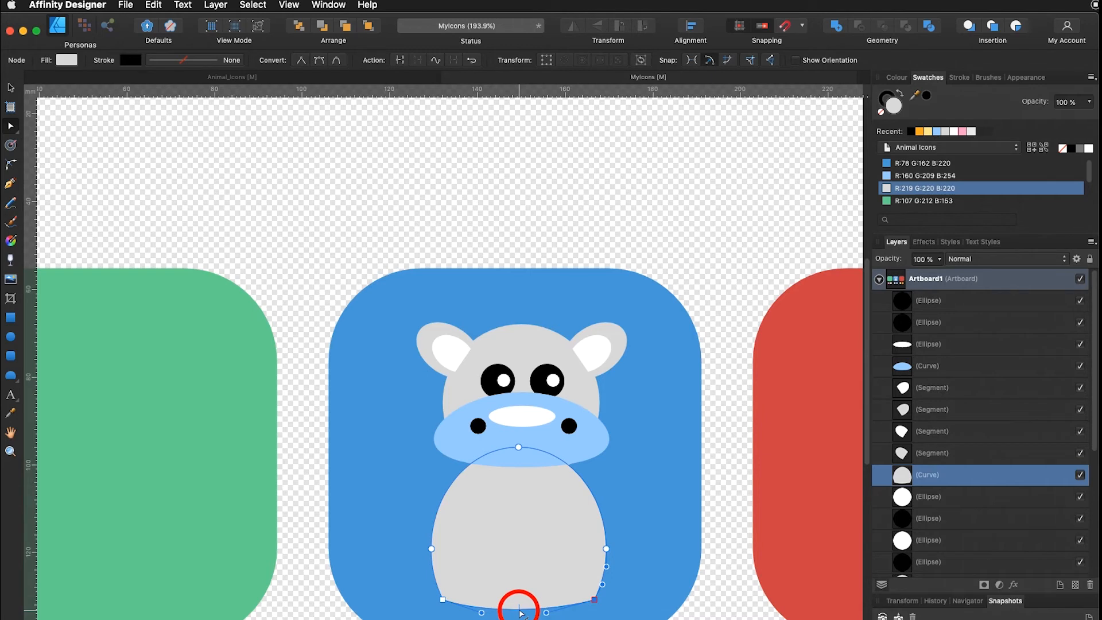
left_click_drag(521, 613, 521, 614)
Add a node at the middle of the body's bottom edge with the Pen Tool and pull it slightly upward
left_click(10, 185)
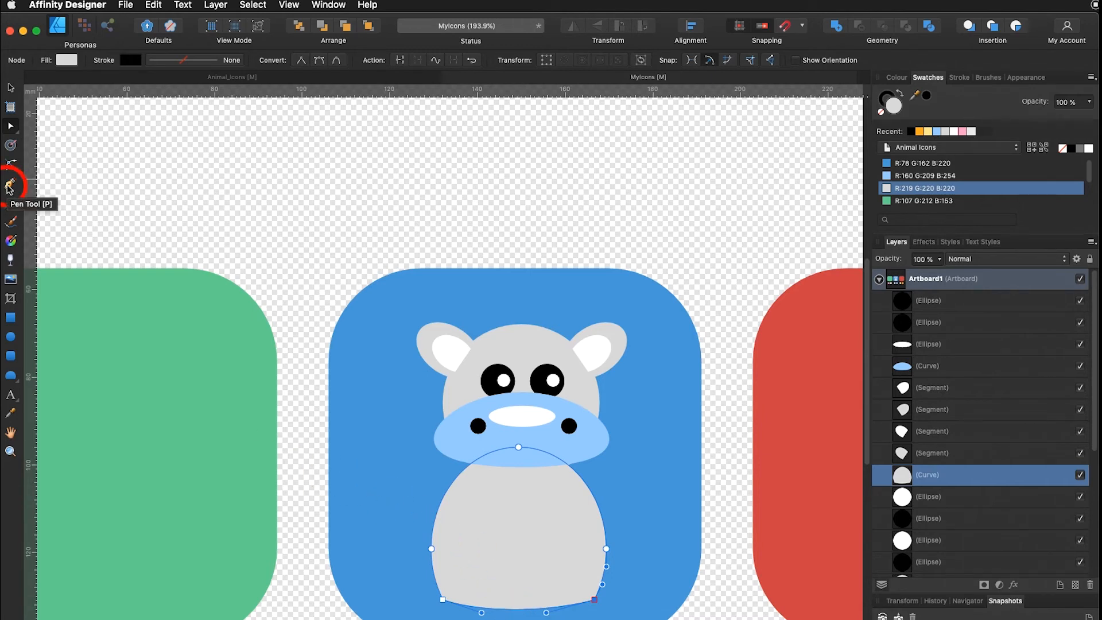
left_click(520, 611)
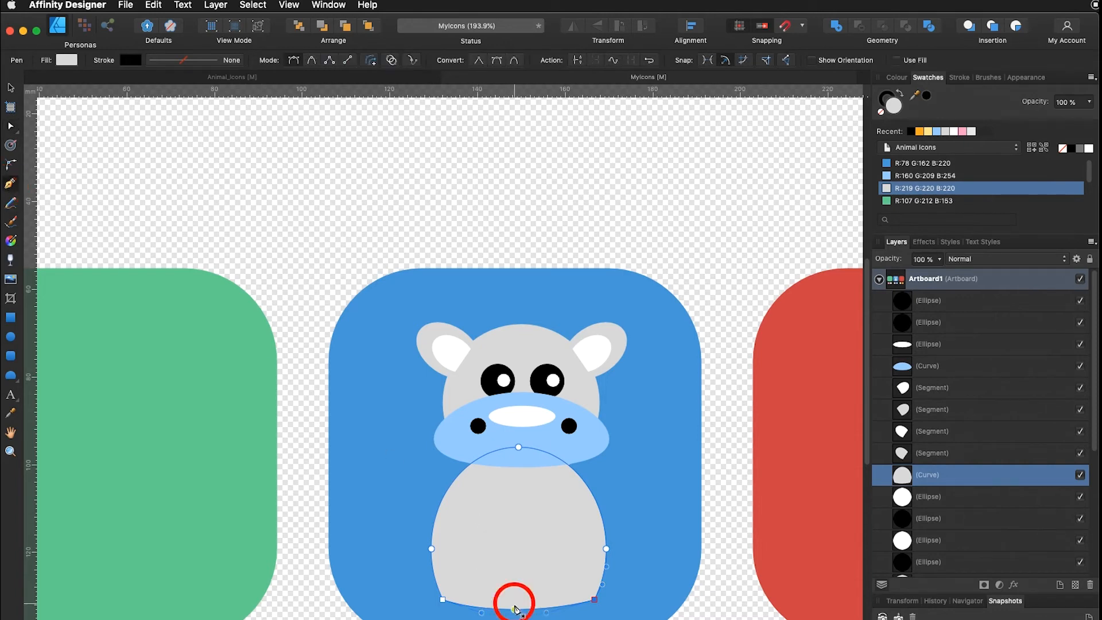
left_click_drag(520, 613, 536, 610)
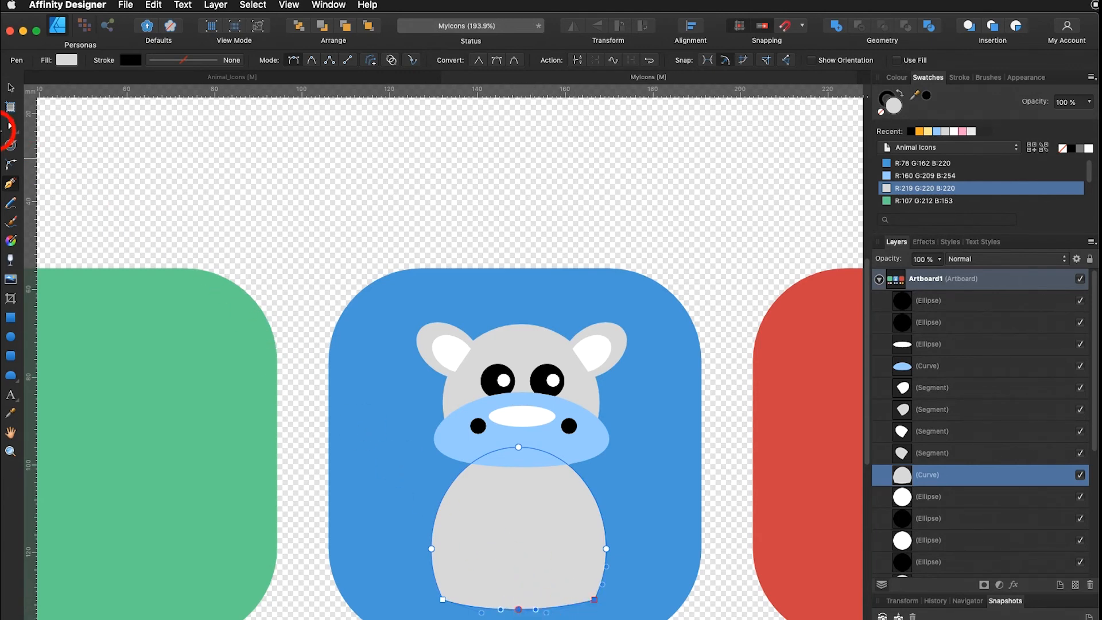
left_click(10, 126)
left_click(519, 611)
left_click_drag(520, 612, 520, 600)
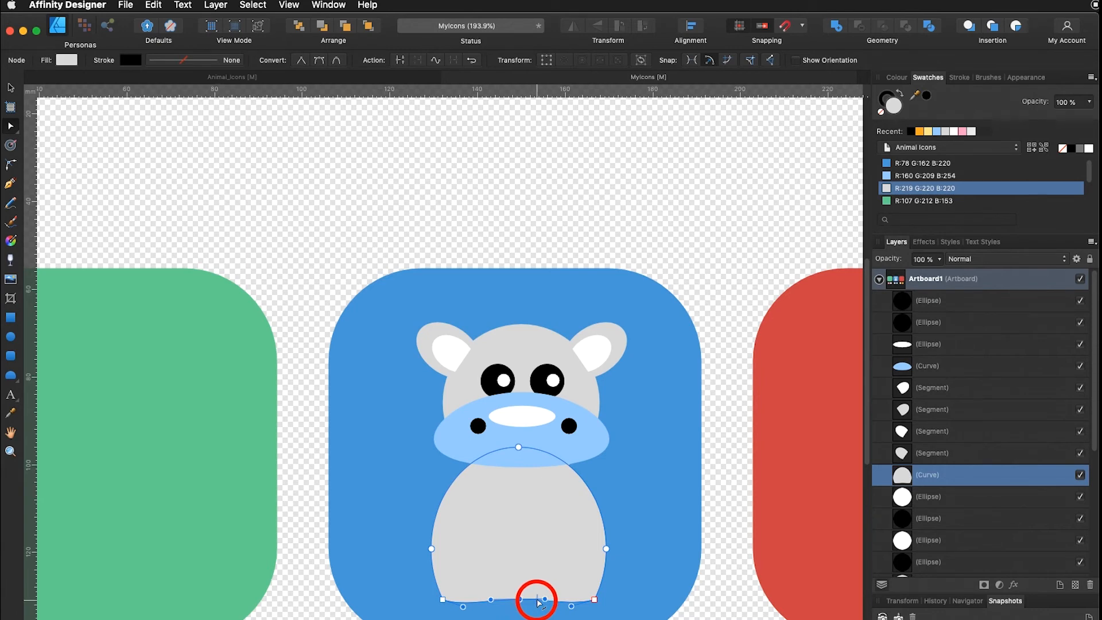
Convert the centre node on the body's bottom edge to a smooth node
left_click(520, 600)
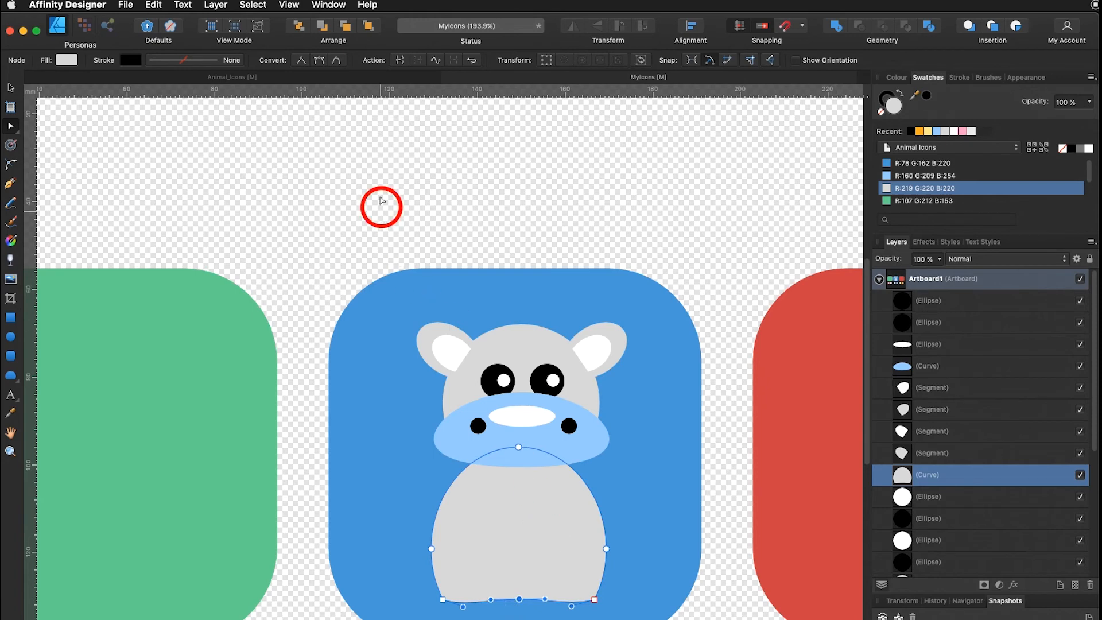
left_click(301, 61)
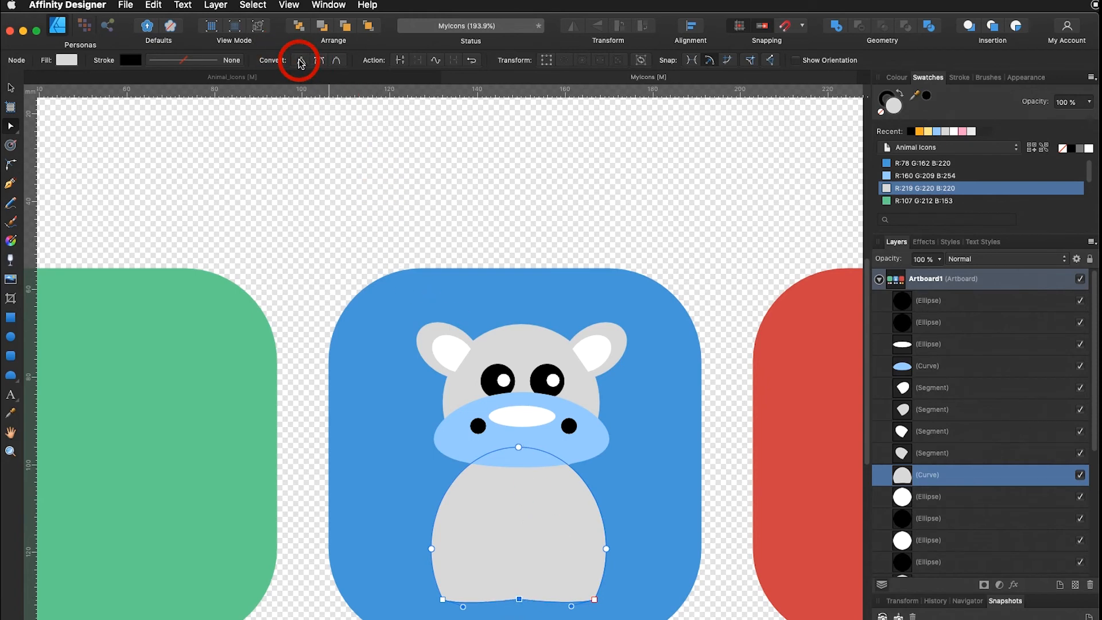
left_click(319, 62)
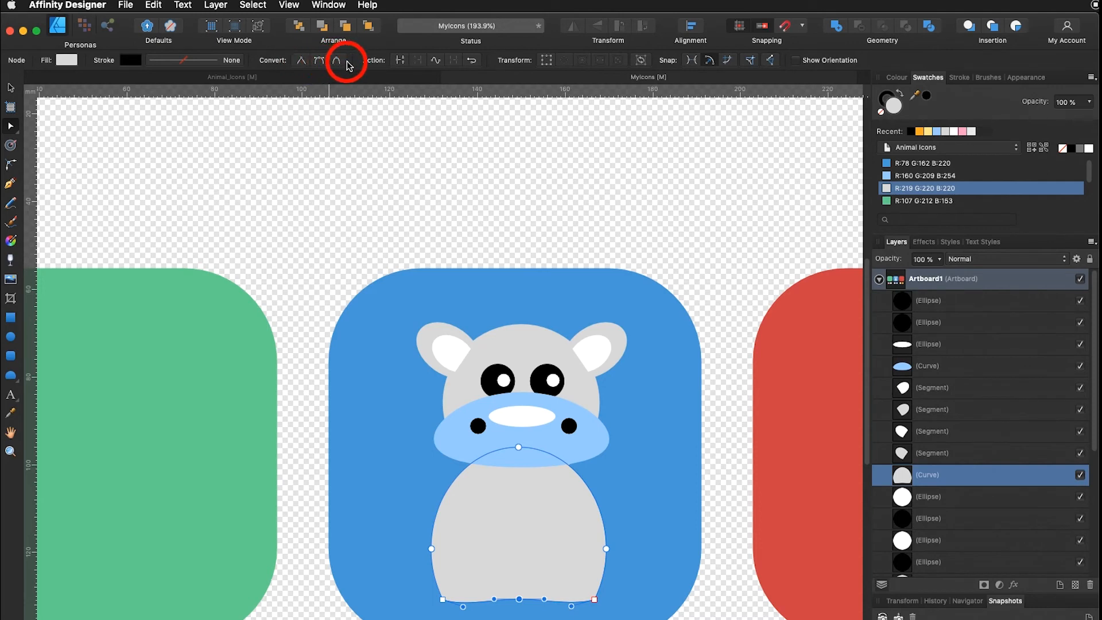
Draw a tall narrow ellipse over the body's left edge as an arm and tilt it slightly clockwise
left_click(13, 337)
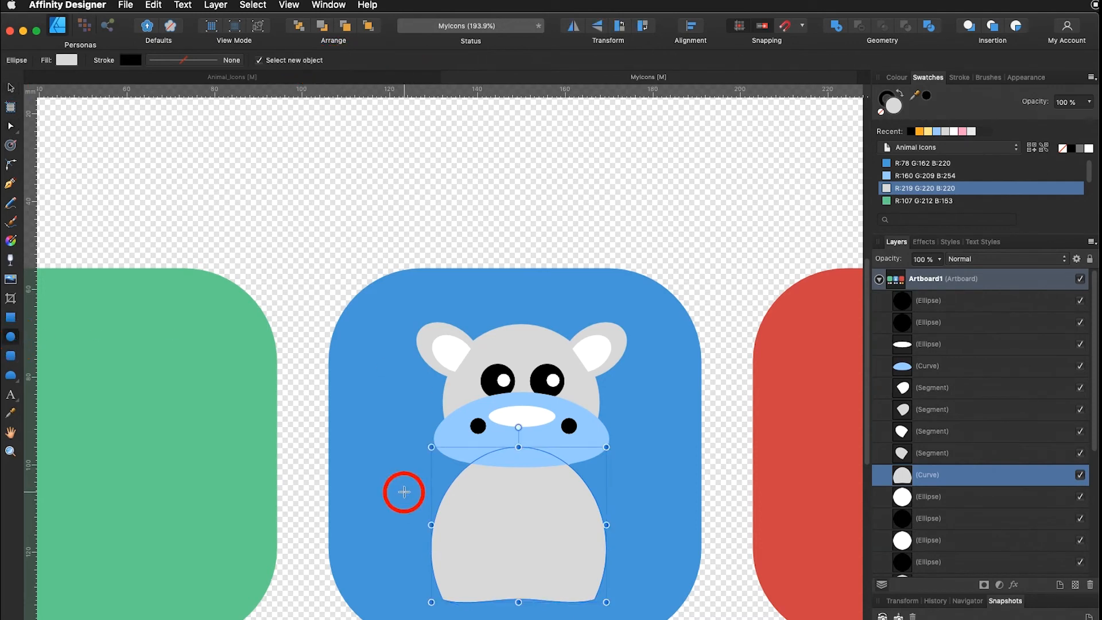
left_click_drag(421, 488, 468, 580)
left_click(11, 89)
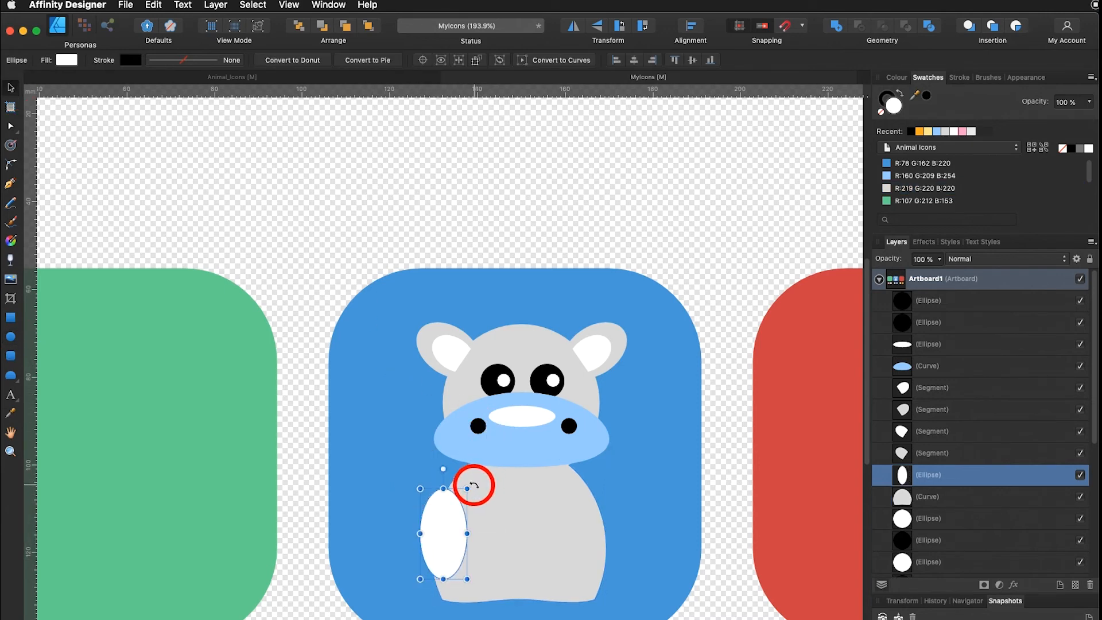
left_click_drag(475, 486, 480, 491)
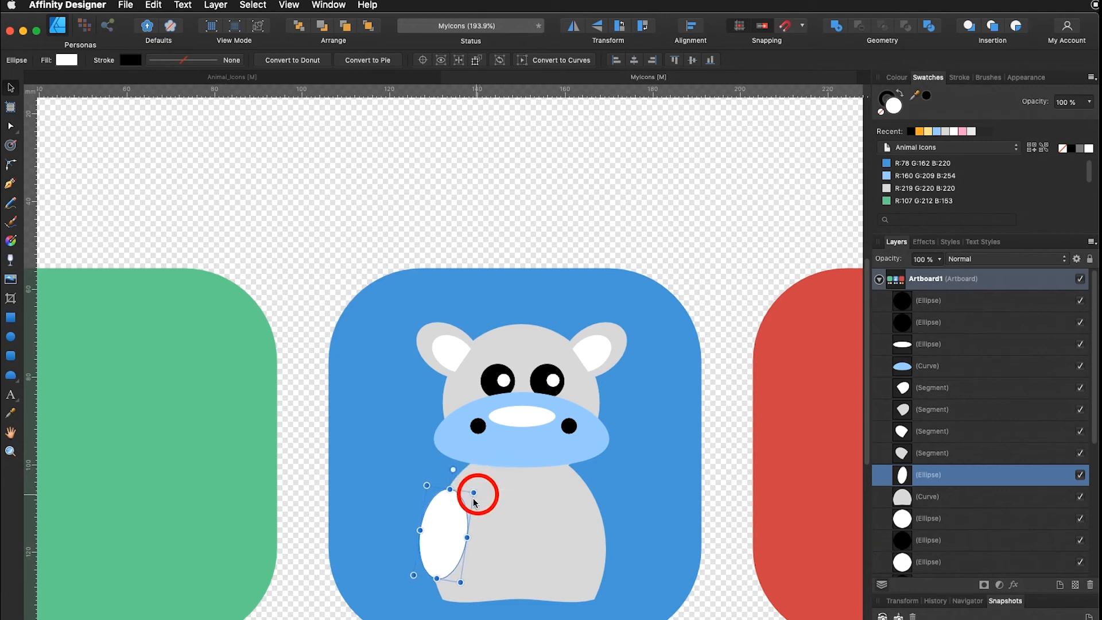
Fill the arm ellipse with light grey R:219 G:220 B:220 and nudge it slightly outward to the left and up
left_click(936, 189)
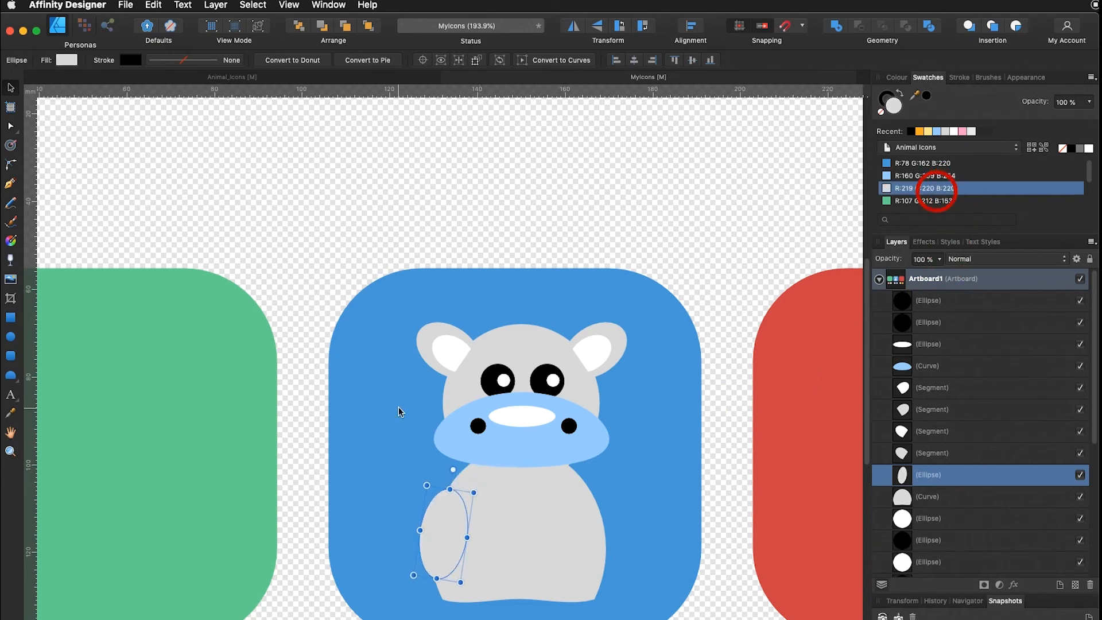
key("shift+Left")
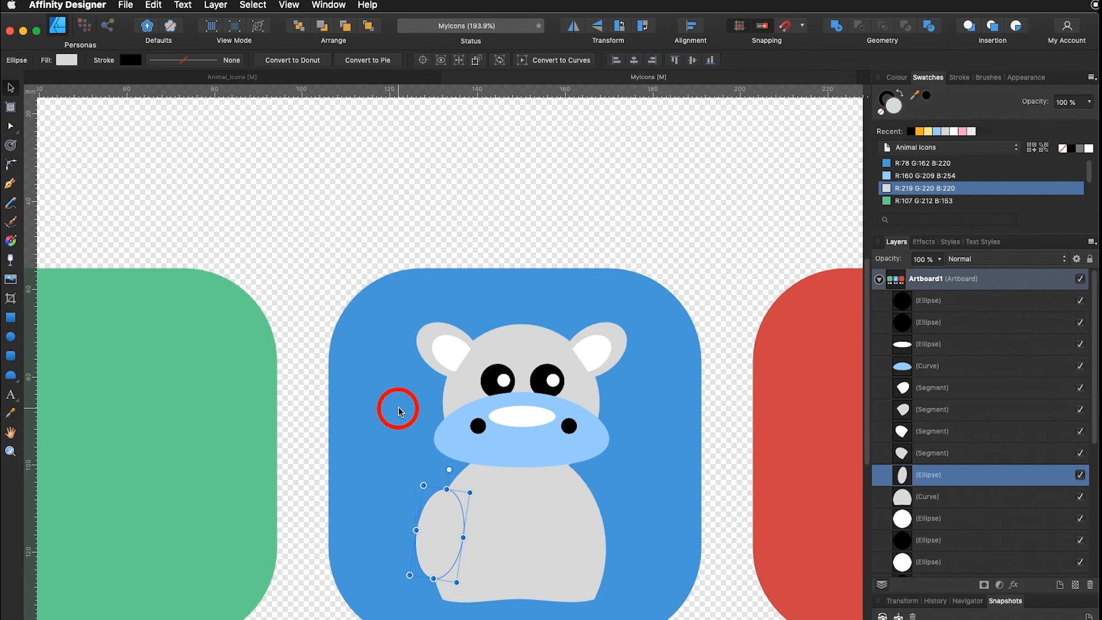
key("Left")
key("Left")
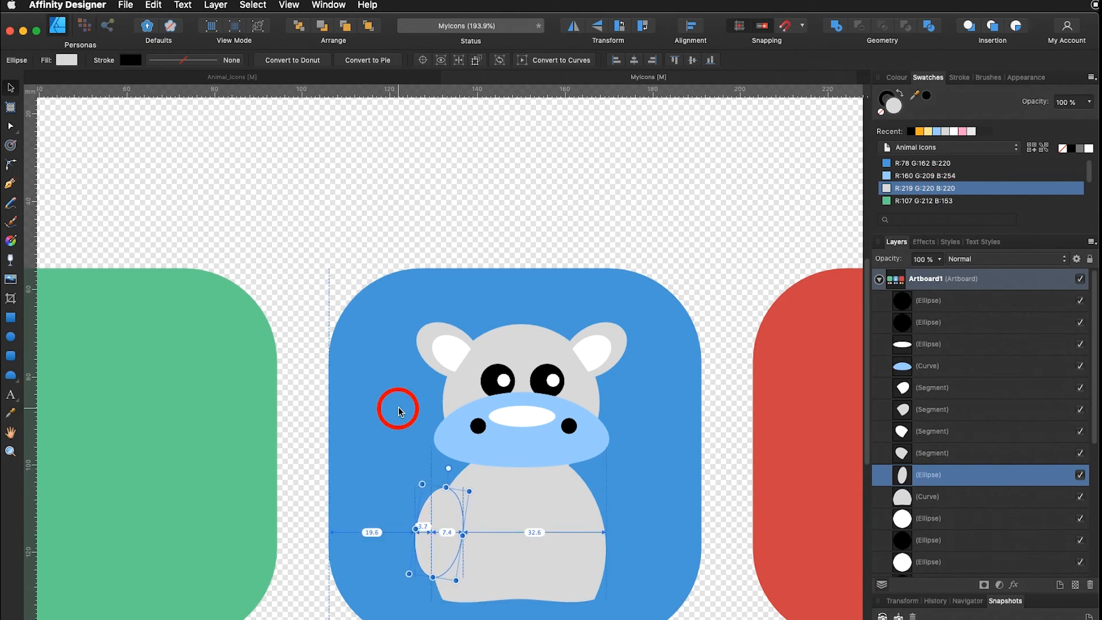
Duplicate the light grey arm ellipse and move the copy horizontally until it overlaps the body's right edge
key("super+j")
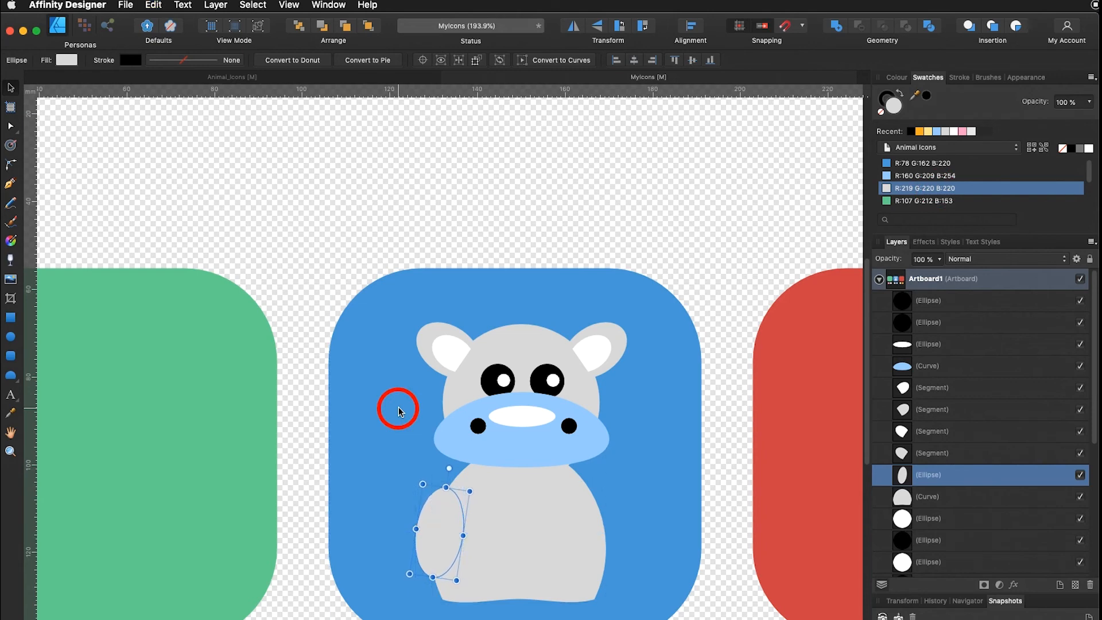
key("shift+Right")
key("shift+Right")
key("shift+Right")
key("shift+Right")
key("shift+Right")
key("shift+Right")
key("shift+Right")
key("shift+Right")
key("shift+Right")
key("shift+Right")
key("shift+Right")
key("shift+Right")
key("shift+Right")
key("shift+Right")
key("shift+Right")
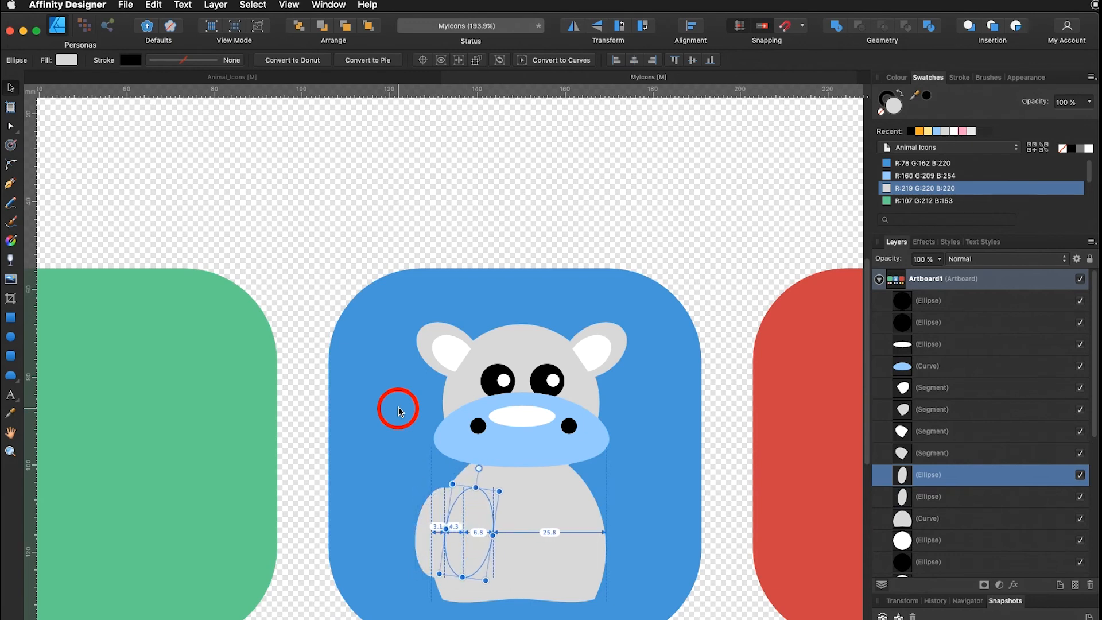
key("shift+Right")
key("shift+Right")
key("shift+Right")
key("shift+Right")
key("shift+Right")
key("shift+Right")
key("shift+Right")
key("shift+Right")
key("shift+Right")
key("shift+Right")
key("shift+Right")
key("shift+Right")
key("shift+Right")
key("shift+Right")
key("shift+Right")
key("shift+Right")
key("shift+Right")
key("shift+Right")
key("shift+Right")
key("shift+Right")
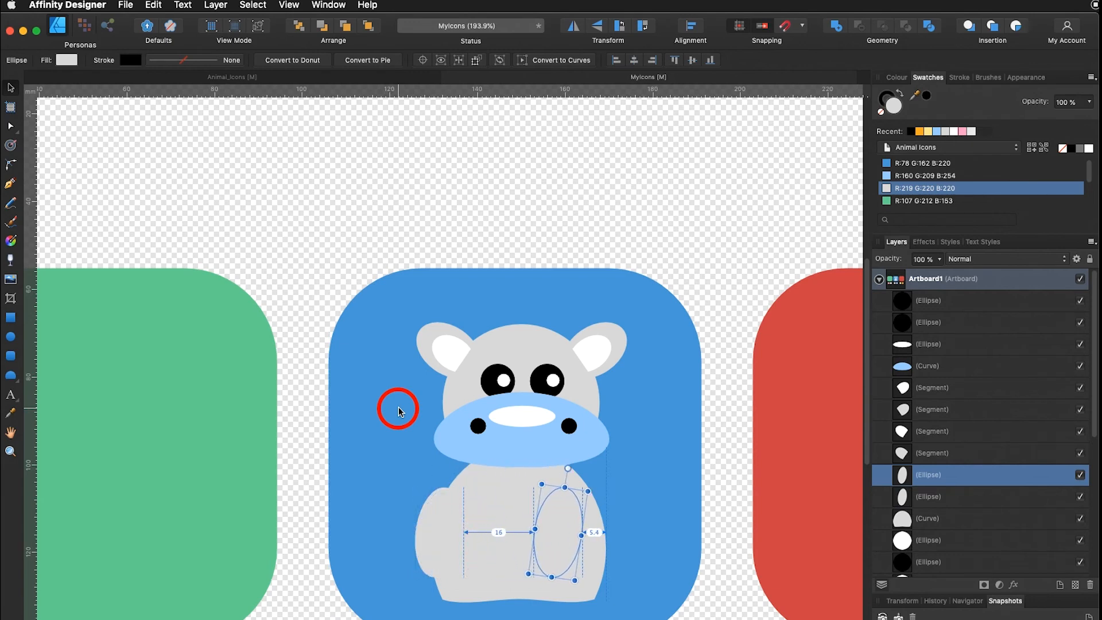
key("shift+Right")
key("shift+Right")
key("shift+Right")
key("shift+Right")
key("shift+Right")
key("shift+Right")
key("shift+Right")
key("shift+Right")
key("shift+Right")
key("shift+Right")
key("shift+Right")
key("shift+Right")
key("shift+Right")
key("shift+Right")
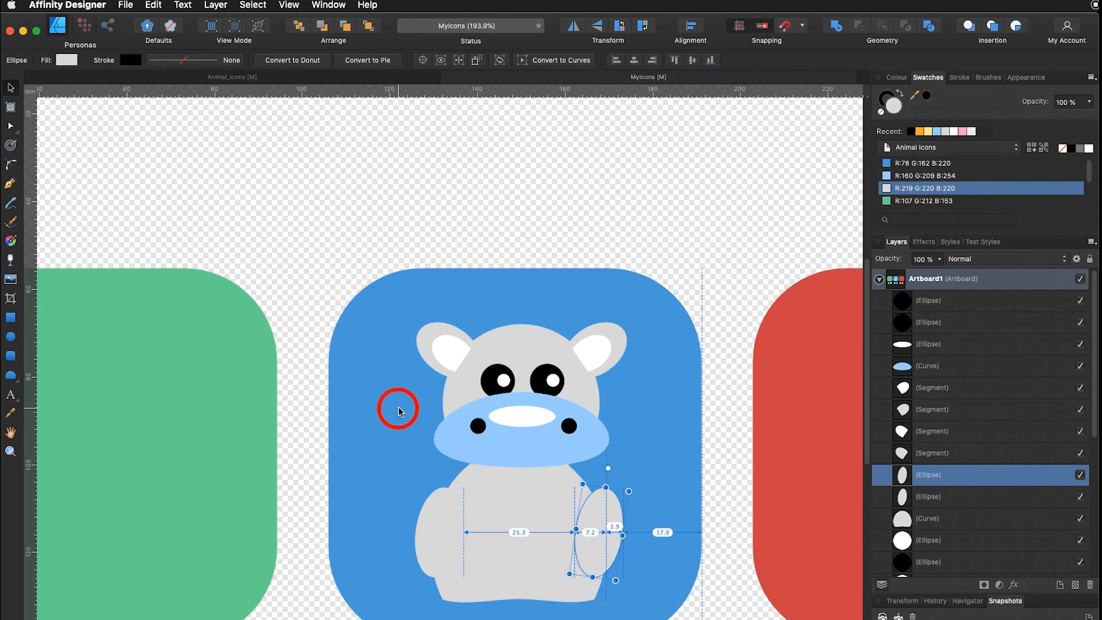
Flip the duplicated arm horizontally so it mirrors the left arm at the body's right edge
left_click(575, 28)
key("shift+Left")
key("shift+Left")
key("shift+Left")
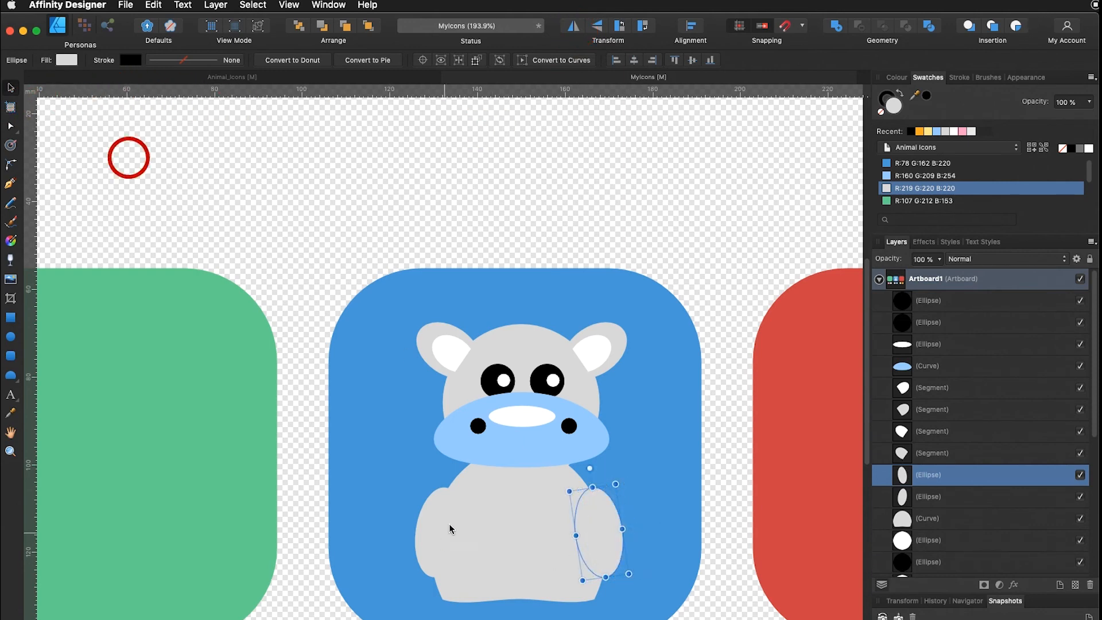
Draw a slightly wide ellipse on the lower body as the belly and fill it with light blue R:160 G:209 B:254
left_click(12, 339)
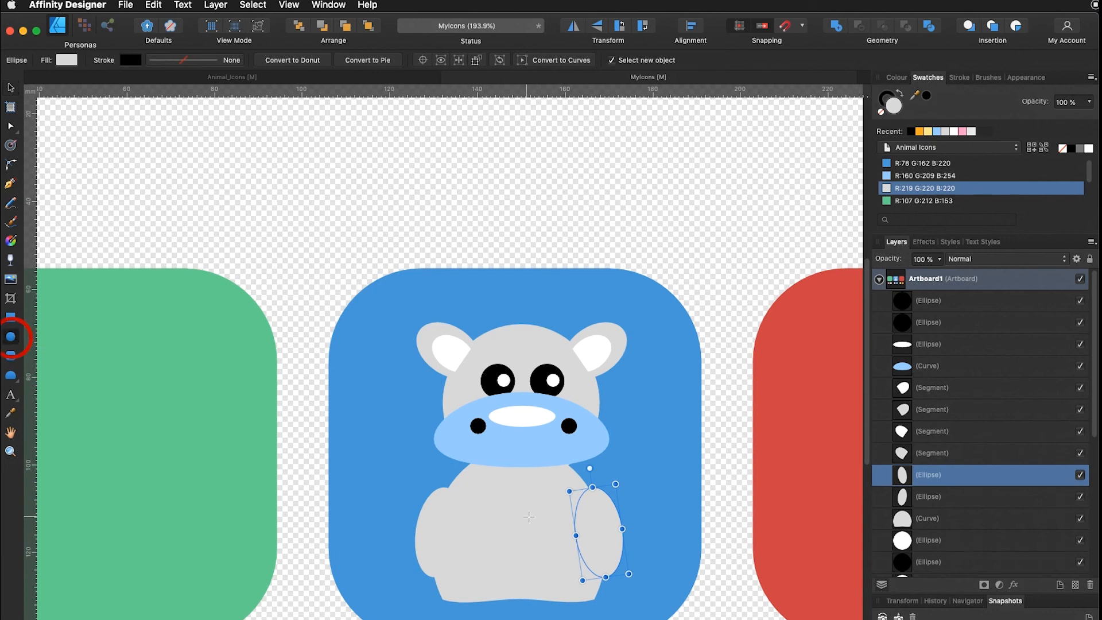
left_click_drag(481, 499, 576, 581)
left_click(925, 176)
Shift the light blue belly ellipse slightly left to centre it between the arms, and deselect it
key("v")
left_click(543, 529)
mouse_move(544, 528)
left_mouse_down()
mouse_move(522, 528)
mouse_move(533, 530)
left_mouse_up()
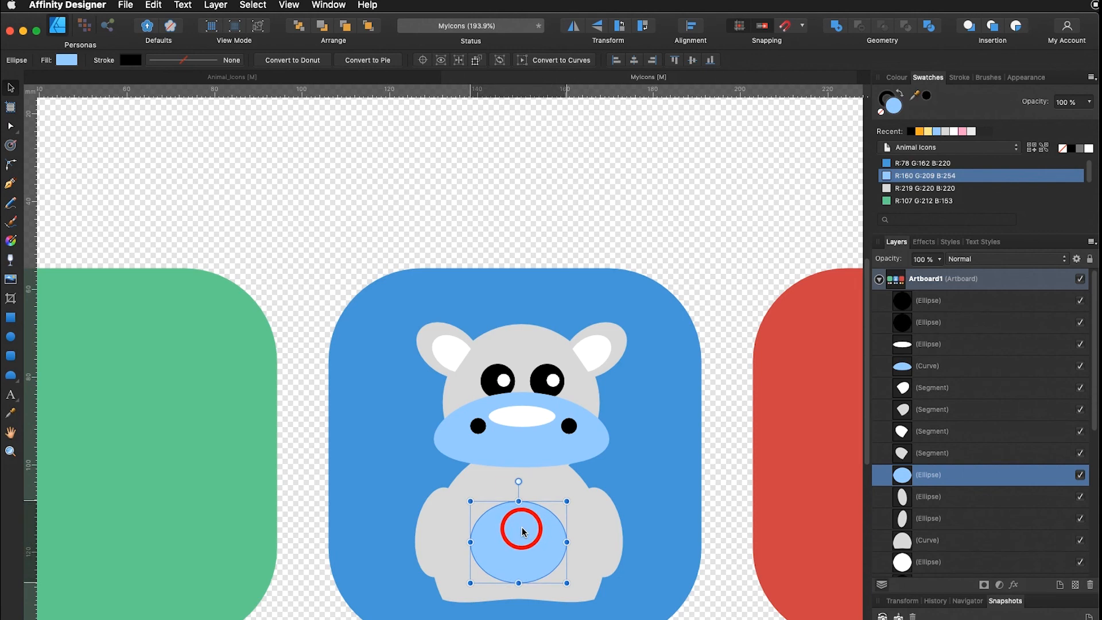
left_click(716, 585)
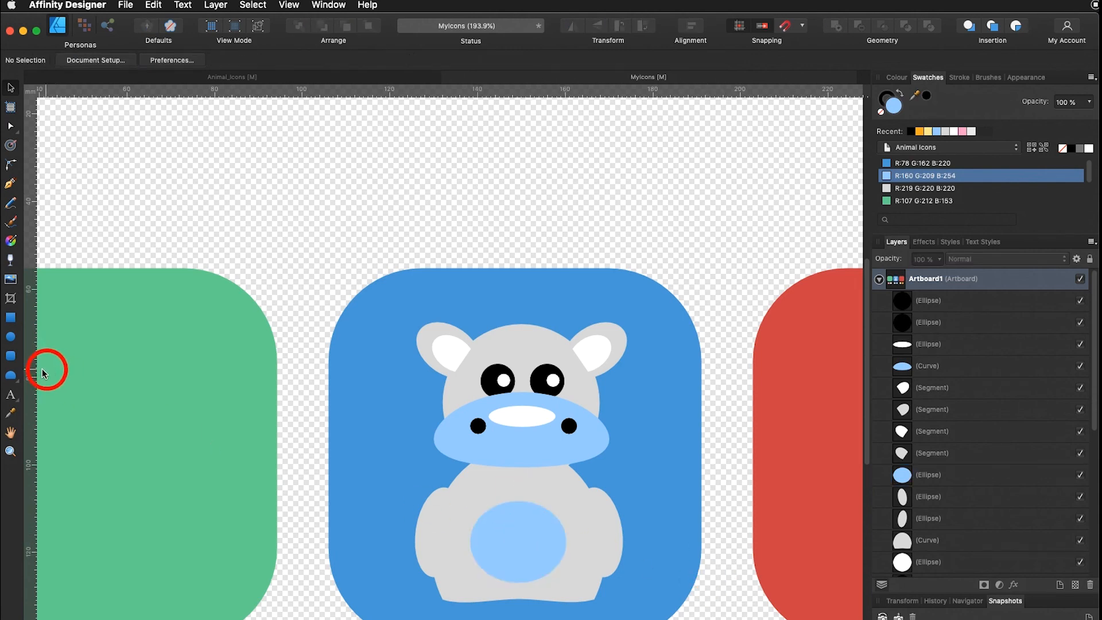
Select all the hippo's shapes without the blue square, nudge them left to centre them on the square, and deselect
left_click(10, 451)
key("alt")
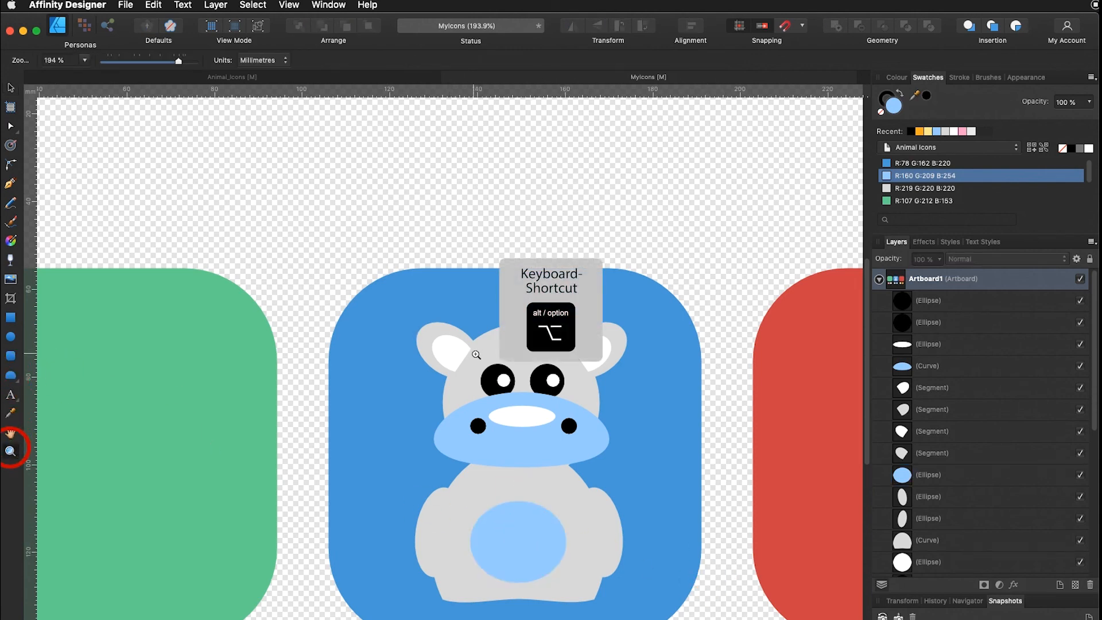
left_click(478, 355, "alt")
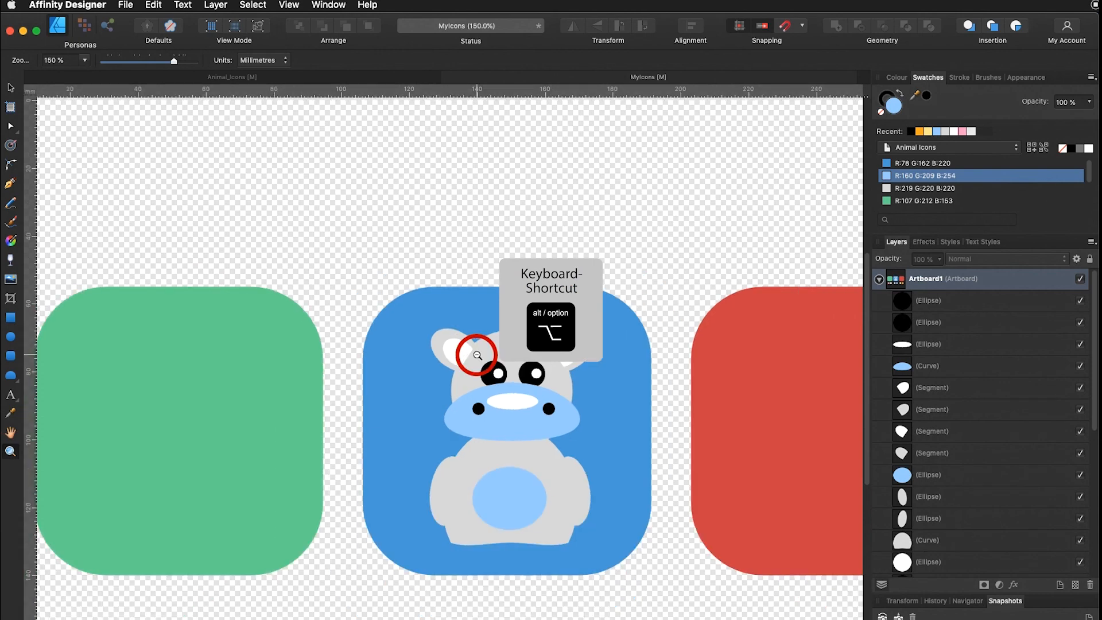
left_click(477, 356, "alt")
left_click(11, 88)
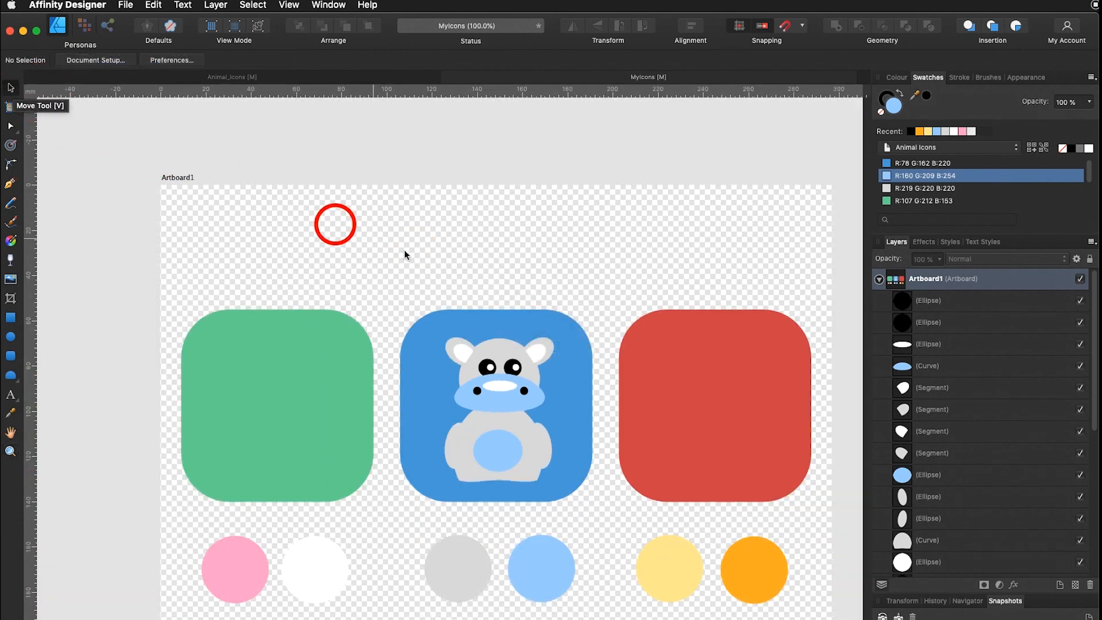
left_click_drag(442, 282, 562, 491)
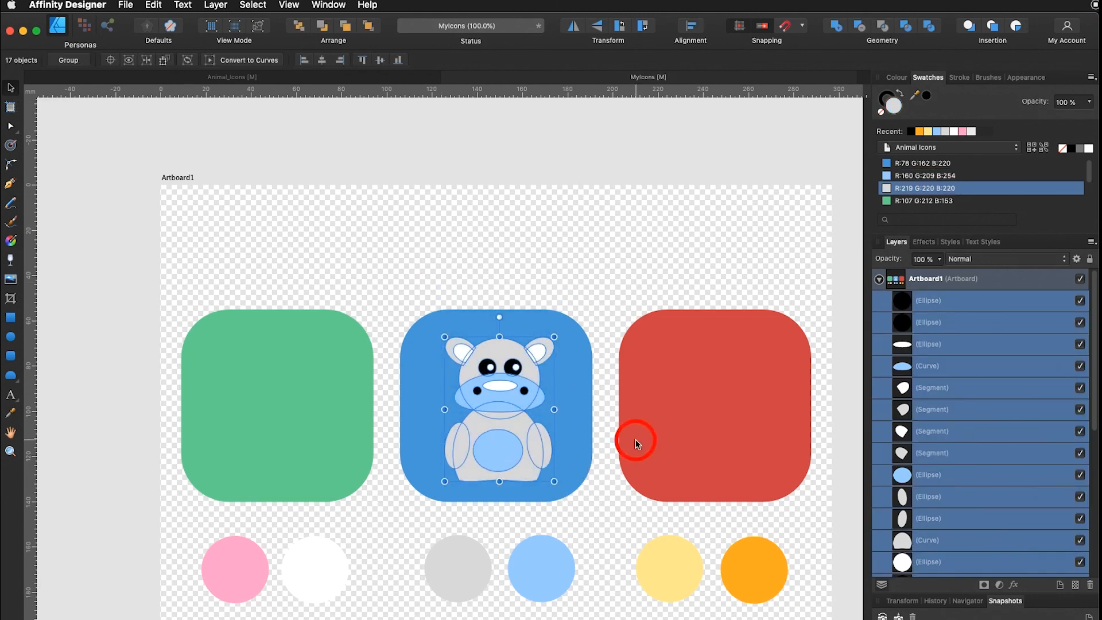
key("Left")
key("Left")
key("Left")
key("Left")
key("Left")
key("Left")
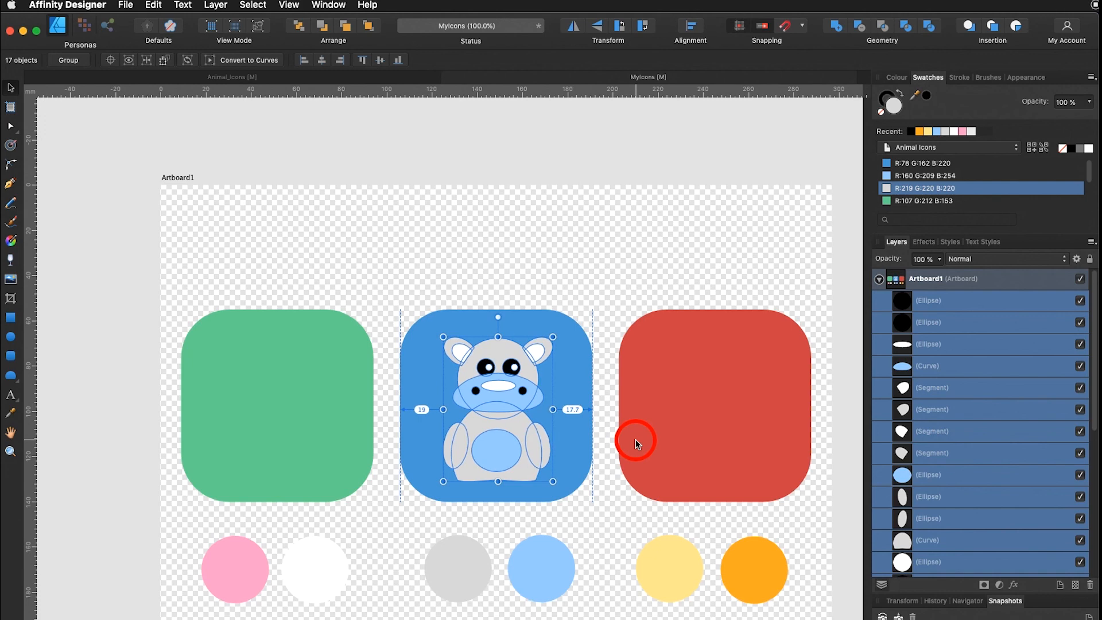
key("Left")
key("Left")
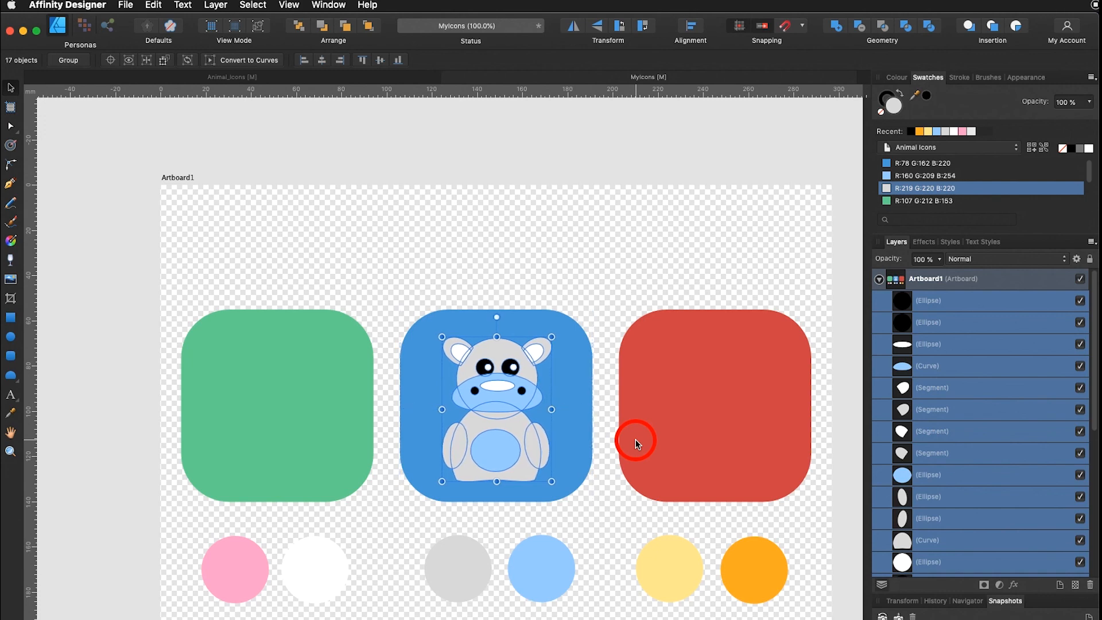
left_click(459, 185)
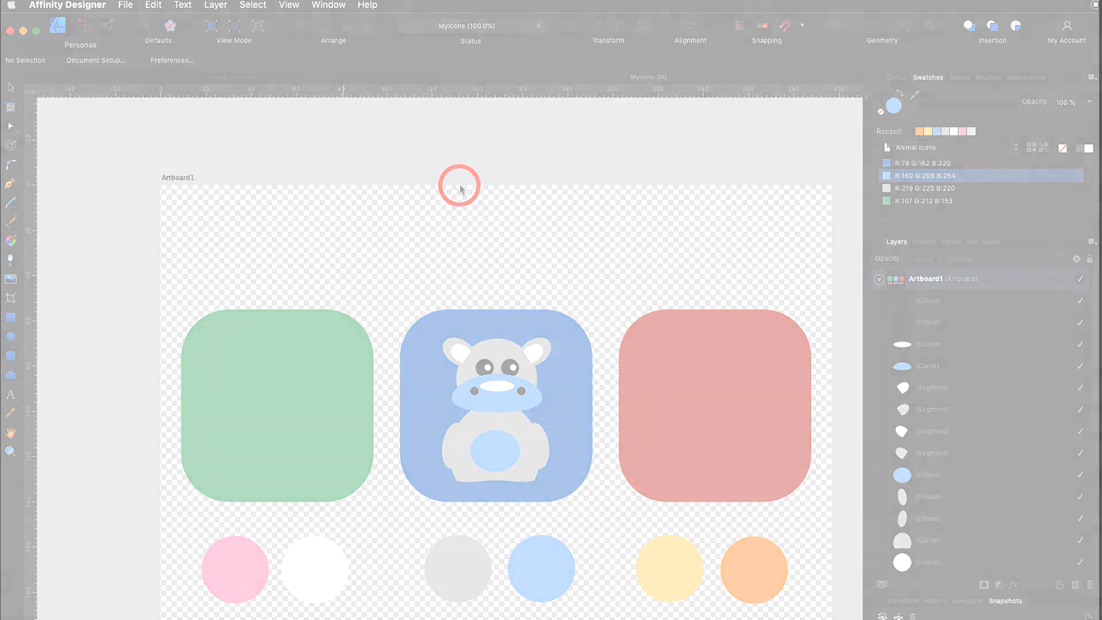